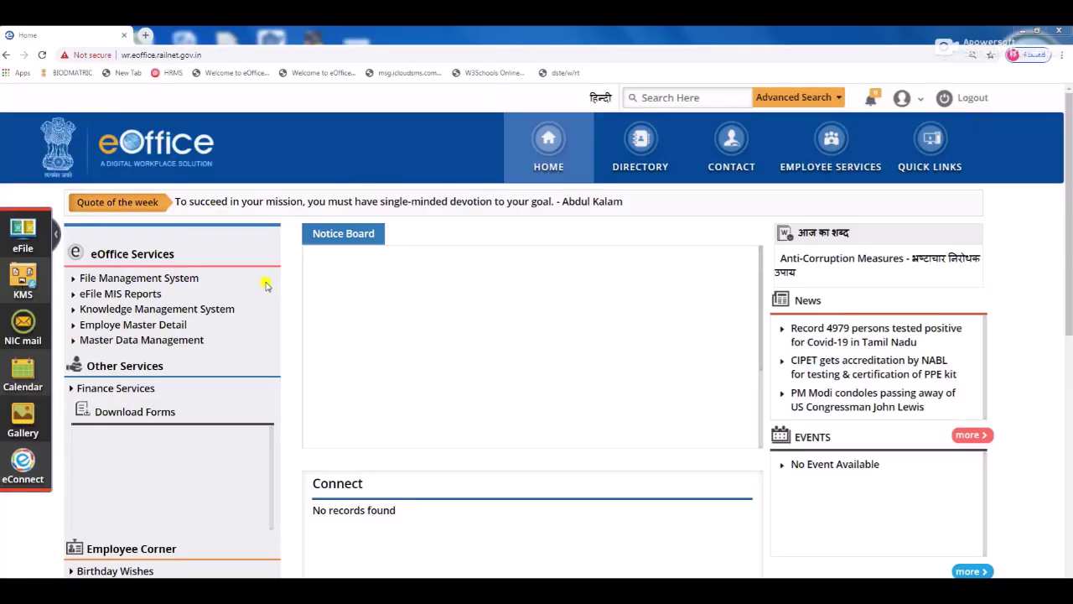
Step: Open the File Management System and, from the Files inbox, open the file with subject E/IPAS CELL/MISC./RECEIPT/2020
left_click(161, 279)
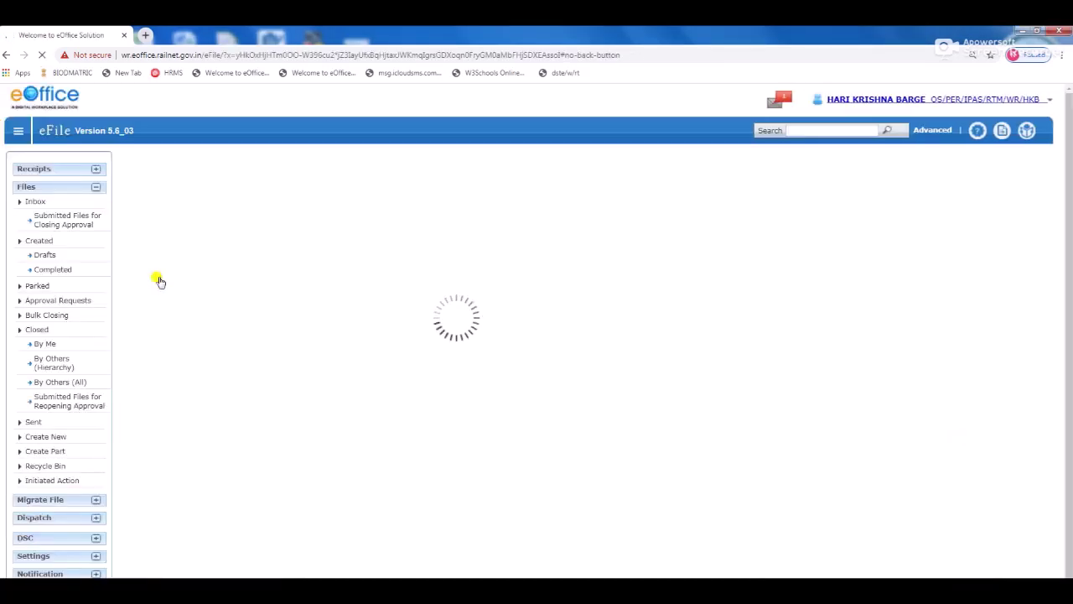
left_click(42, 203)
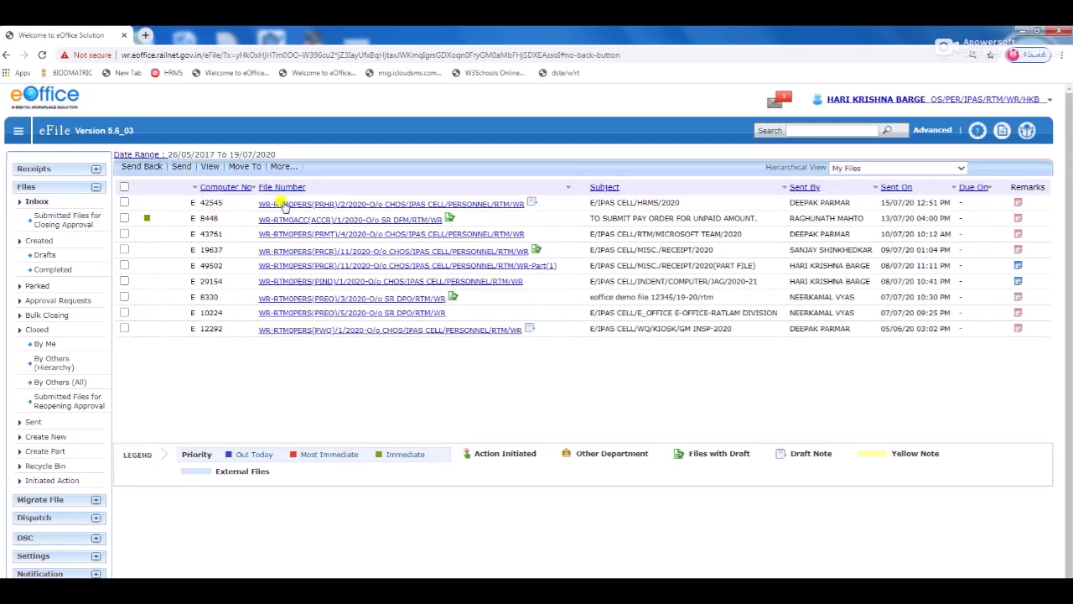
left_click(282, 205)
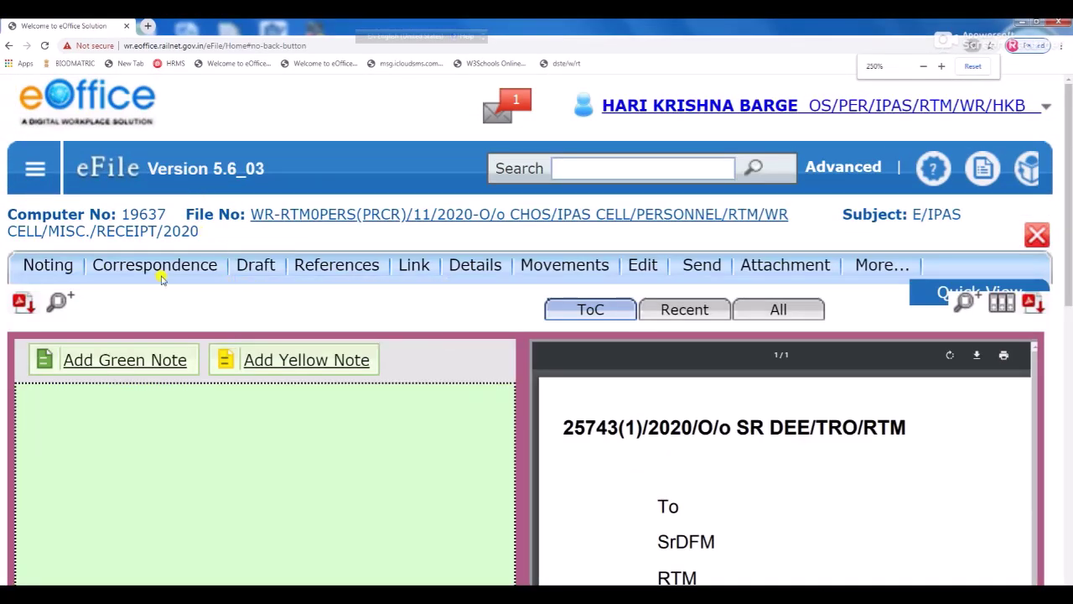
mouse_move(343, 263)
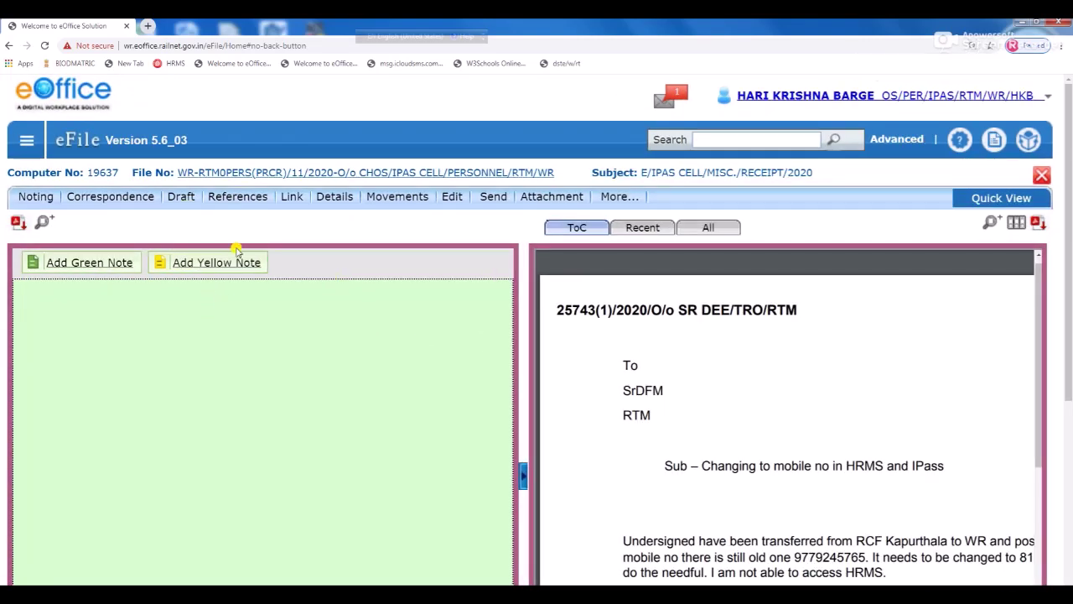
mouse_move(239, 197)
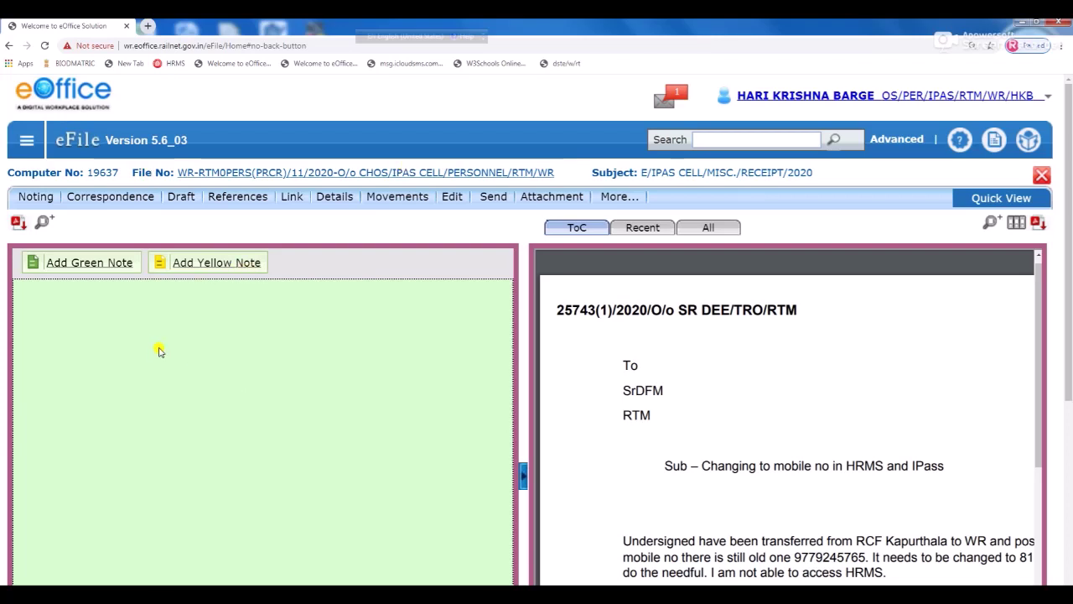
Step: Add a green note to the file reading "RTM Division has received 363 GOV ID till date."
left_click(84, 264)
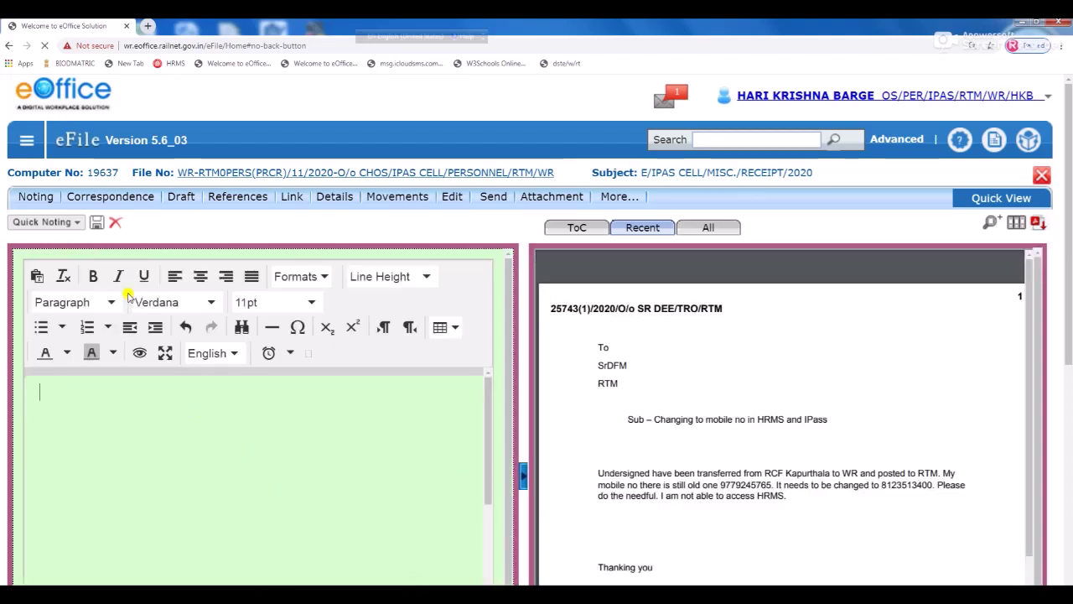
type("R")
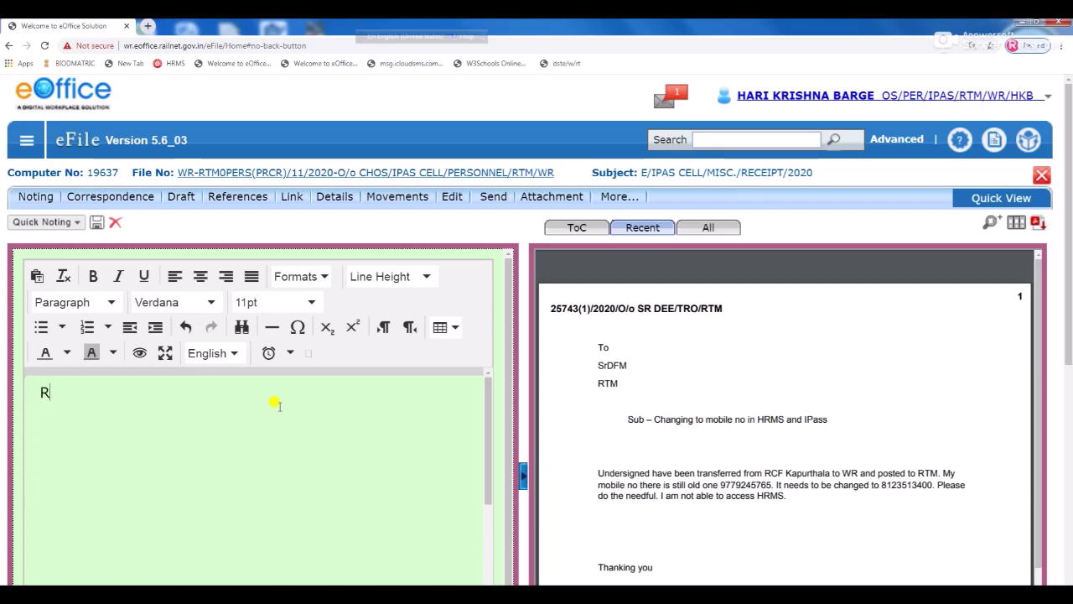
type("TM Divis")
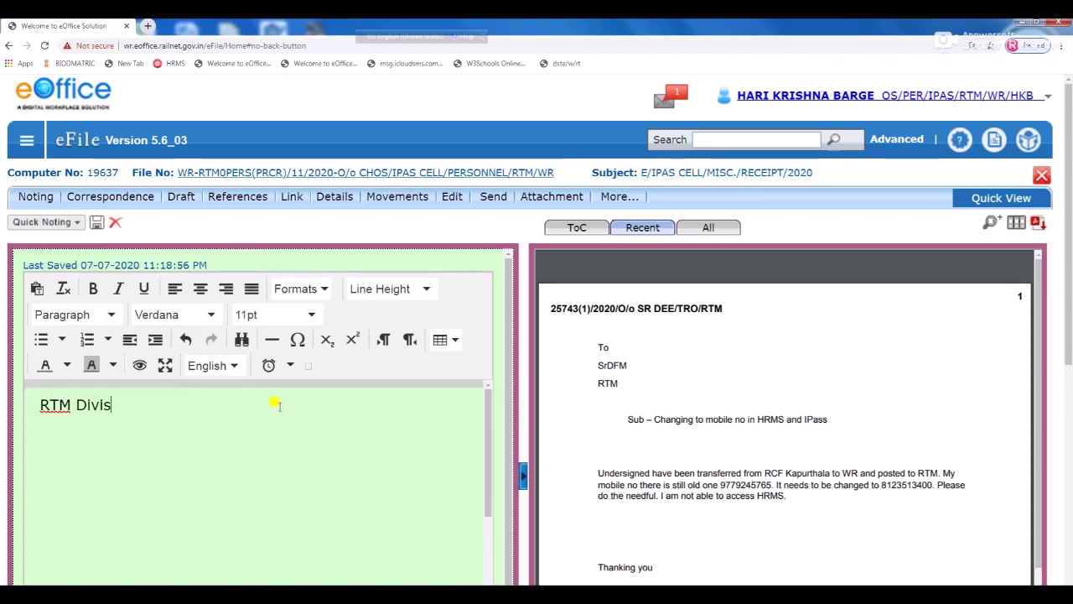
type("ion has re")
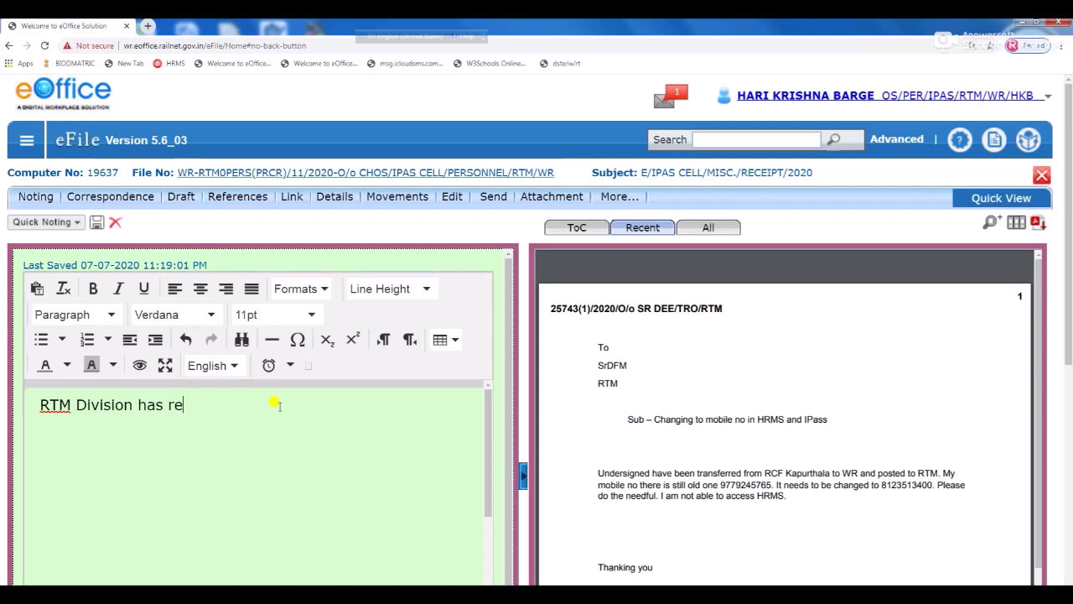
type("ceived ")
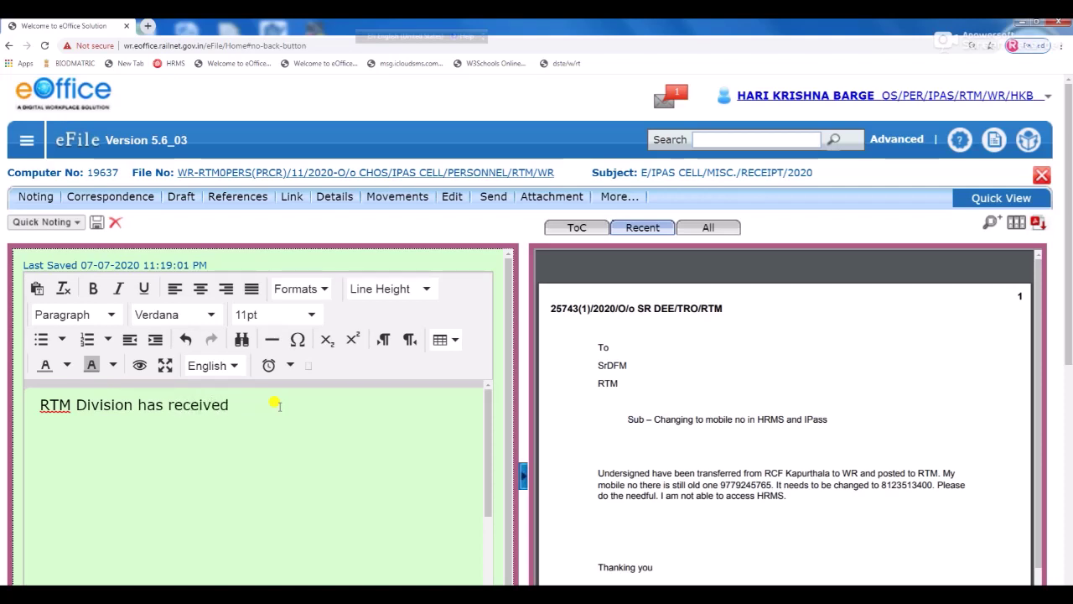
type("363 COV ")
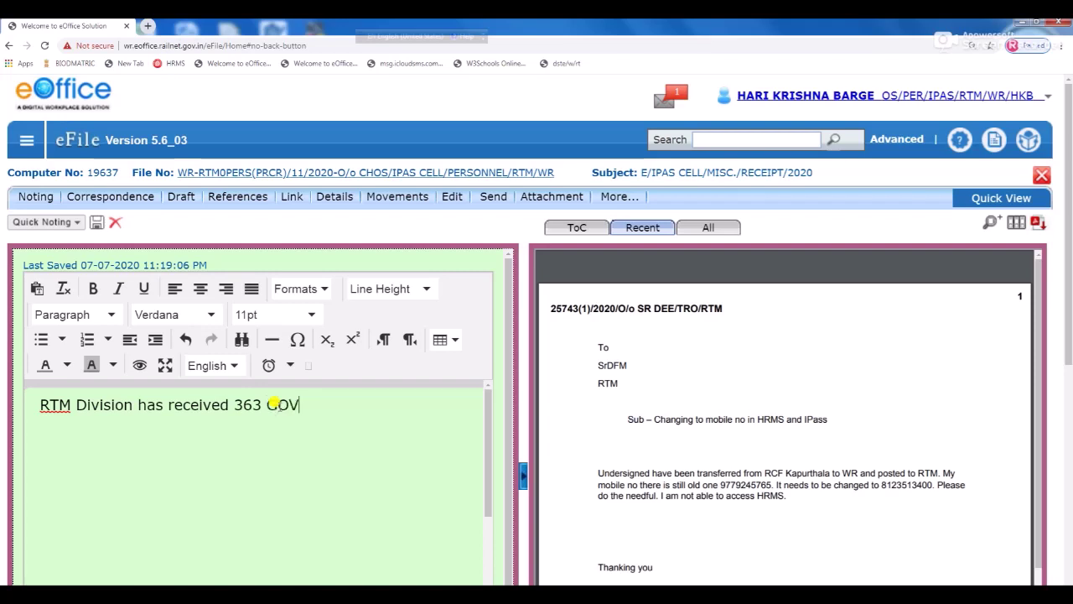
type("ID till date.")
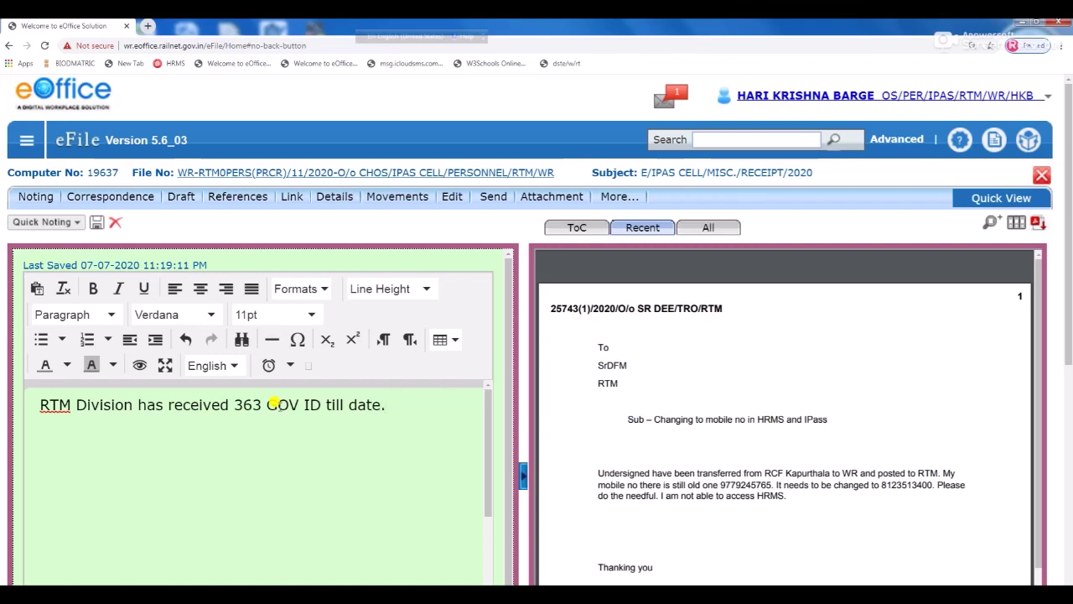
Step: Continue the green note with "A Statement is attached in Reference tab as a Excel sheet for your perusal."
type(" A")
type(" sta\\")
key("BackSpace")
key("BackSpace")
key("BackSpace")
key("BackSpace")
key("BackSpace")
key("BackSpace")
type("An")
type(" Sta")
type("tement ")
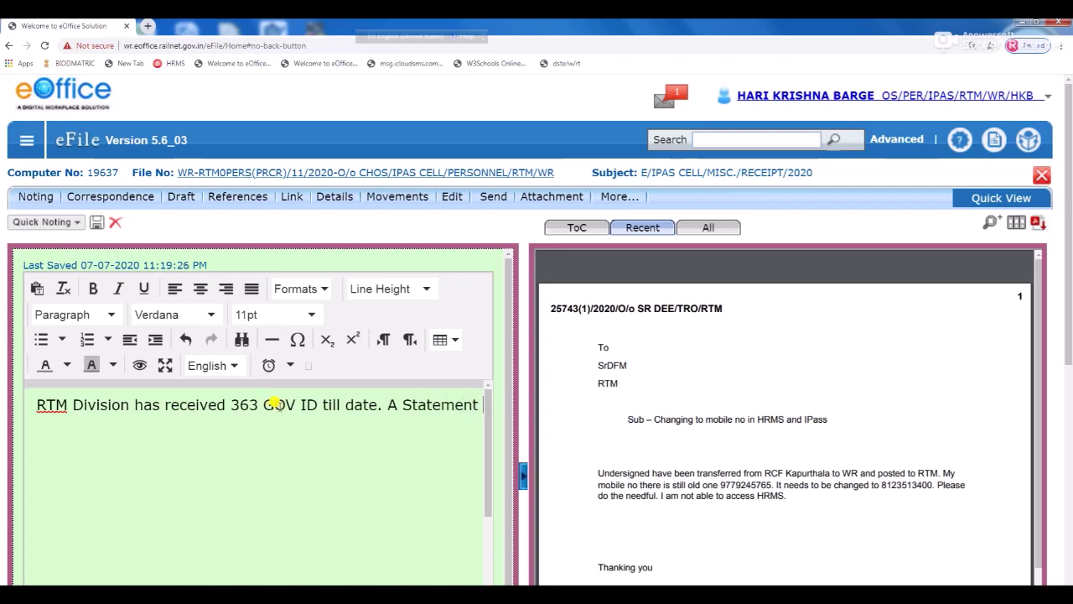
type("is a")
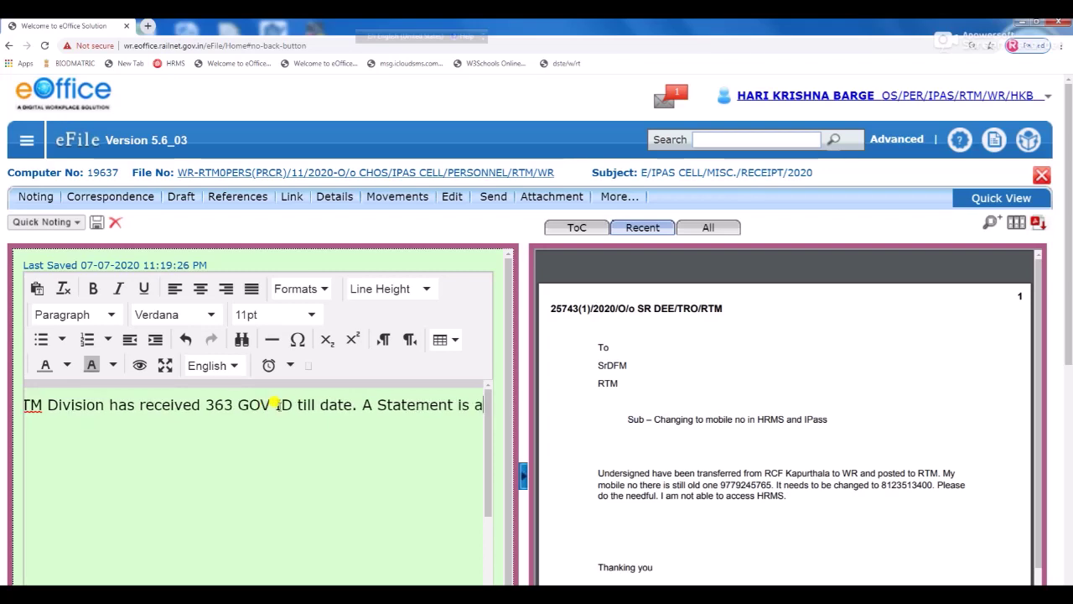
type("ttached ")
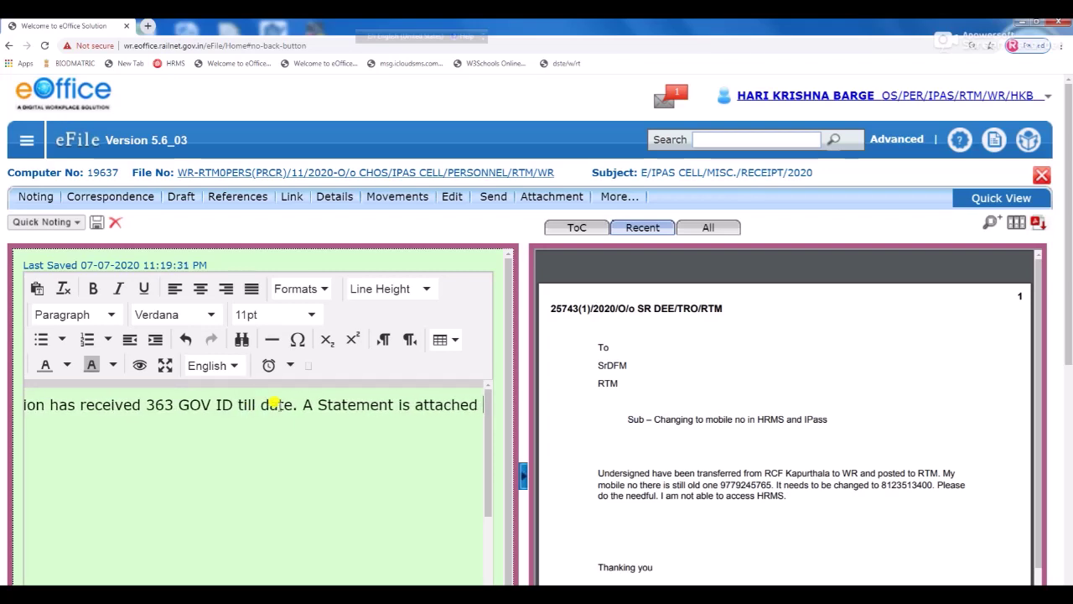
type("in ")
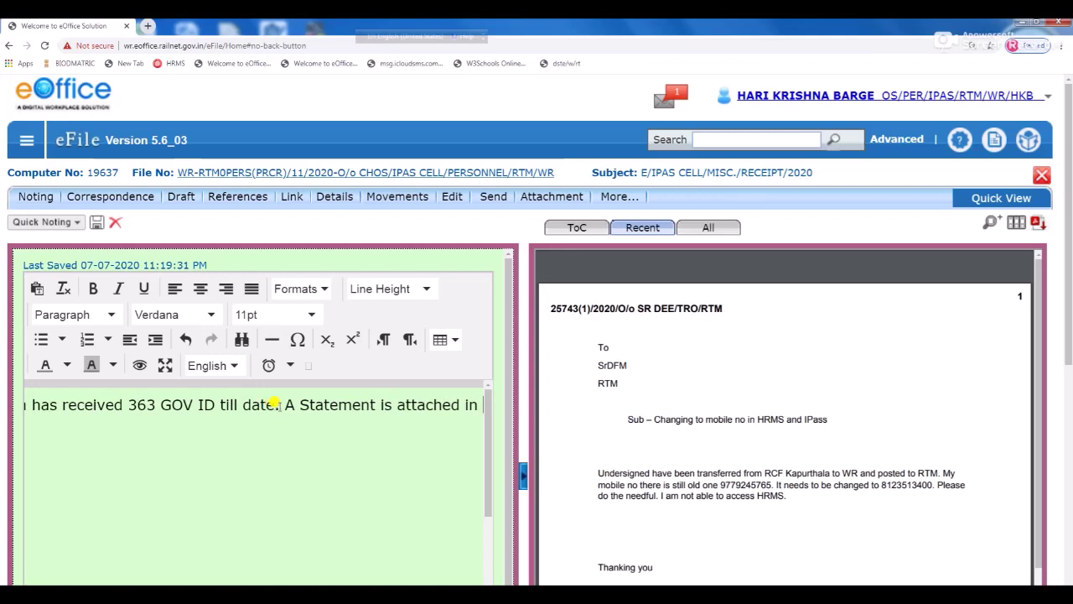
type("Ref")
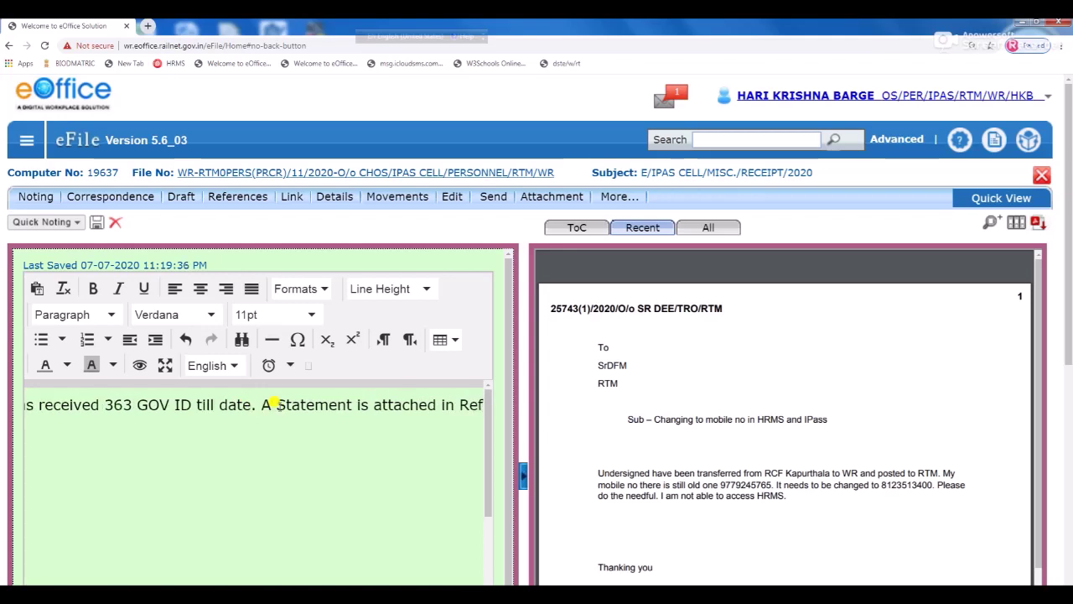
key("Return")
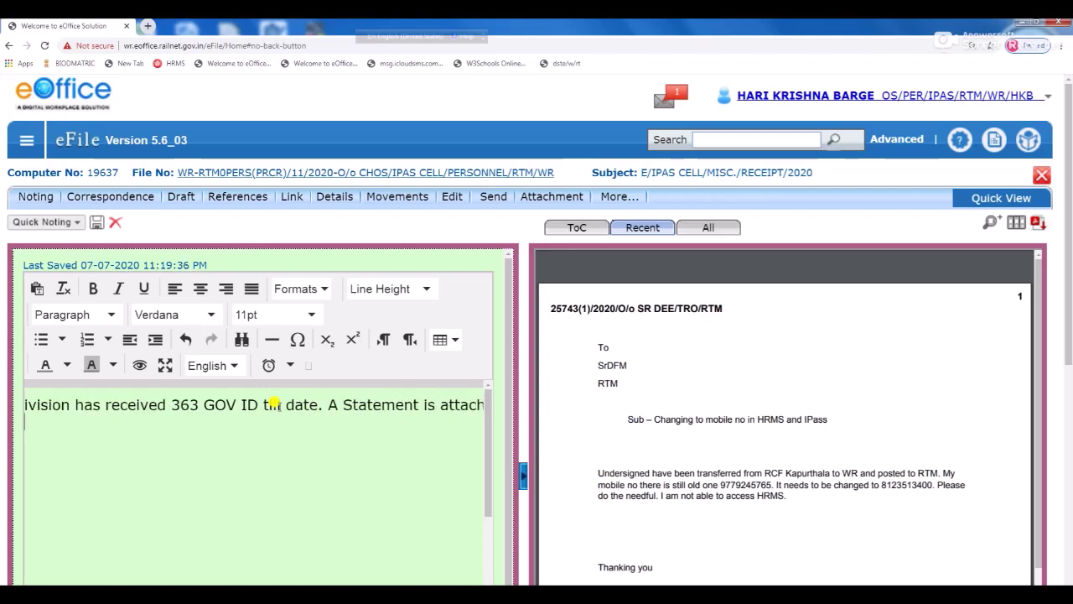
type("nce tab as a ")
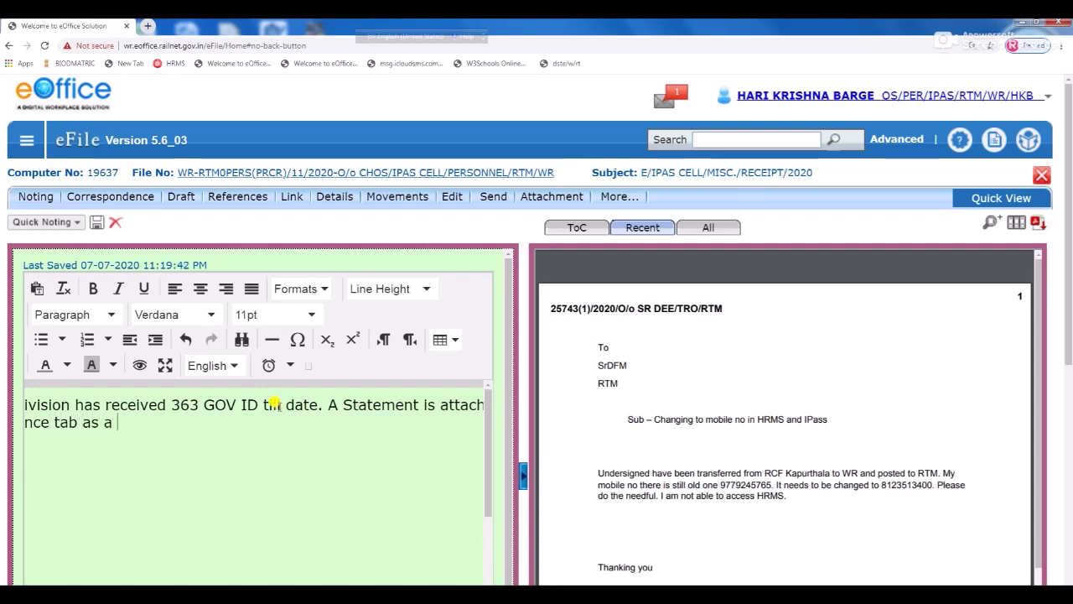
type("Excel shee")
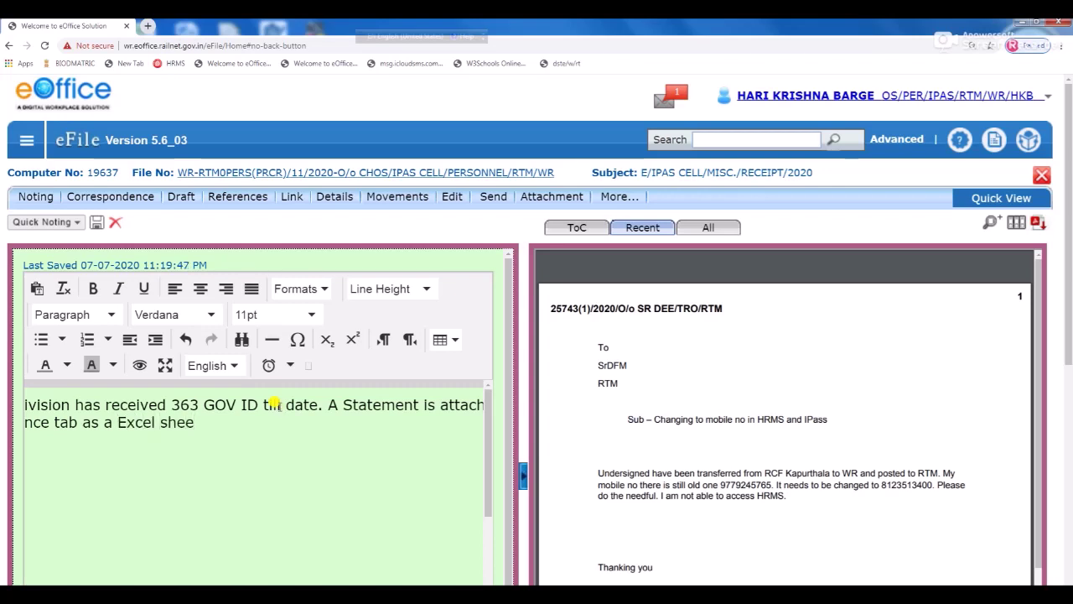
type("t for")
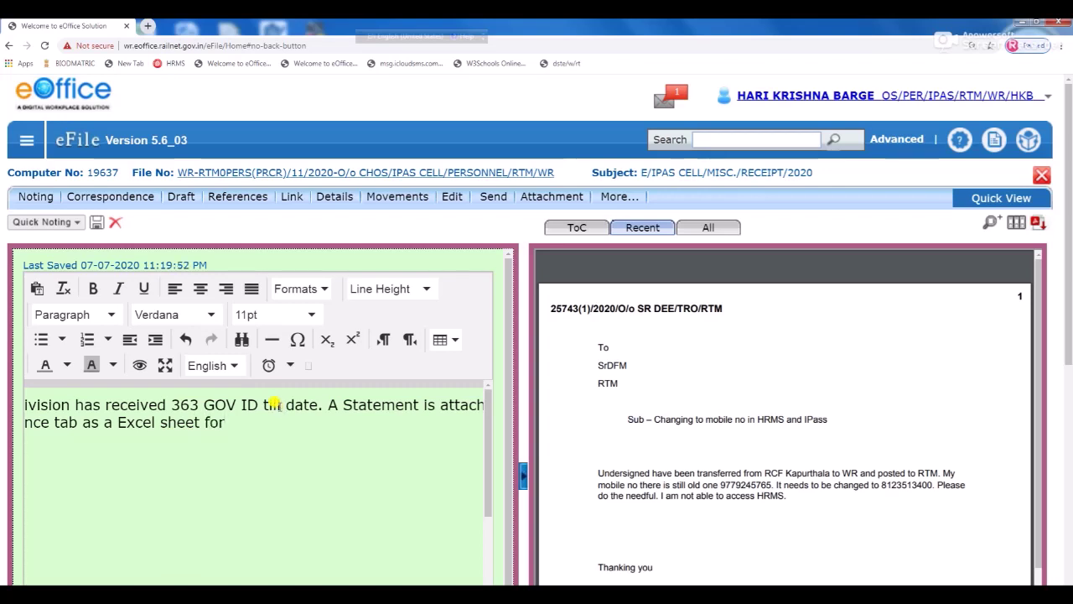
type(" your perusal.")
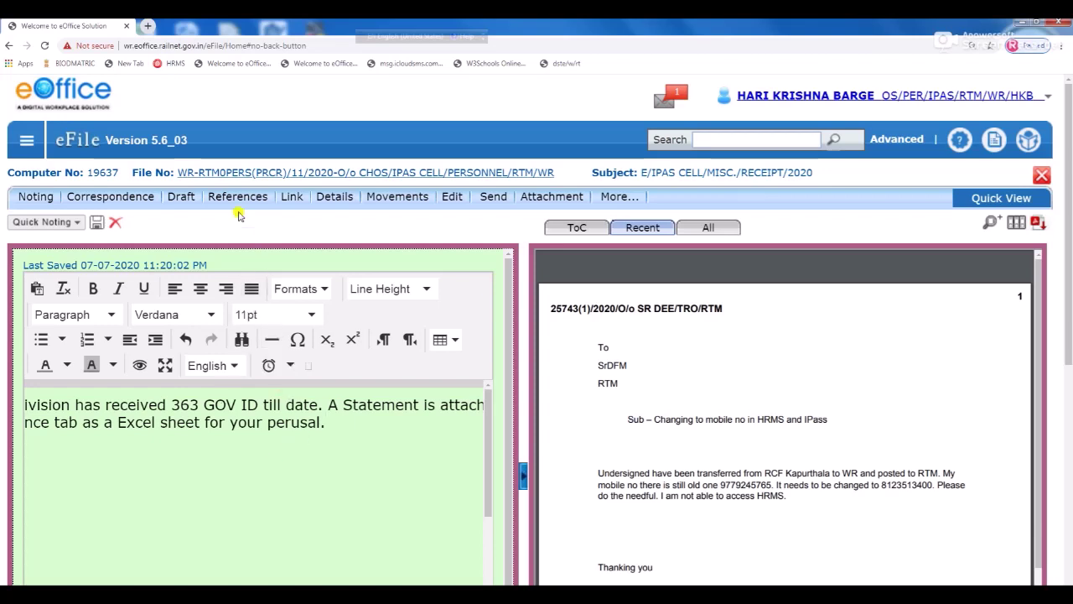
Step: Upload the Excel file GOV REQUEST_RTM_18062020 from the Desktop to the file as a local reference
mouse_move(235, 198)
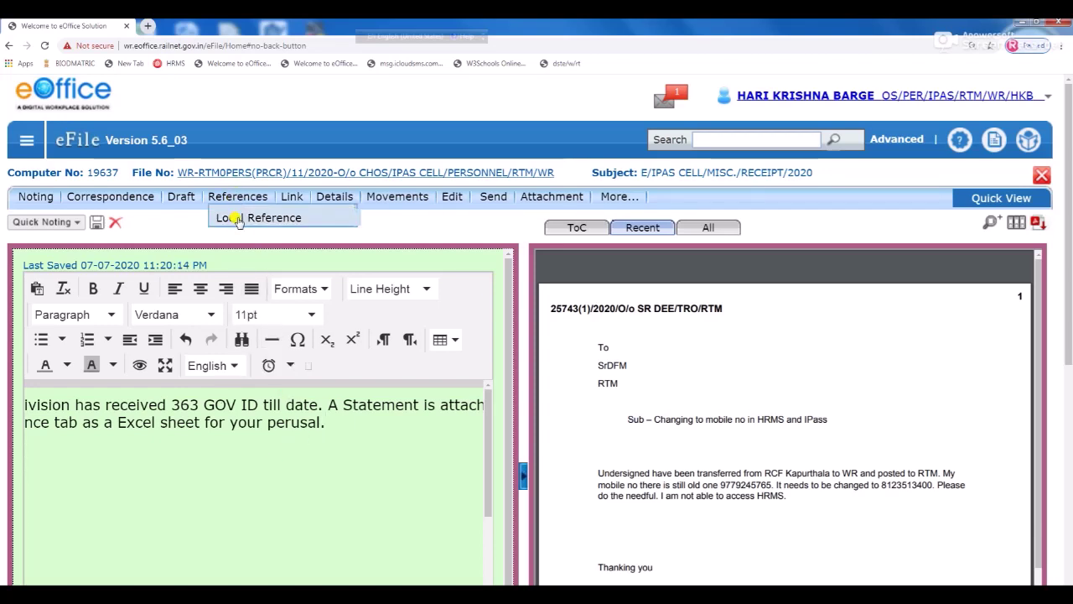
left_click(240, 218)
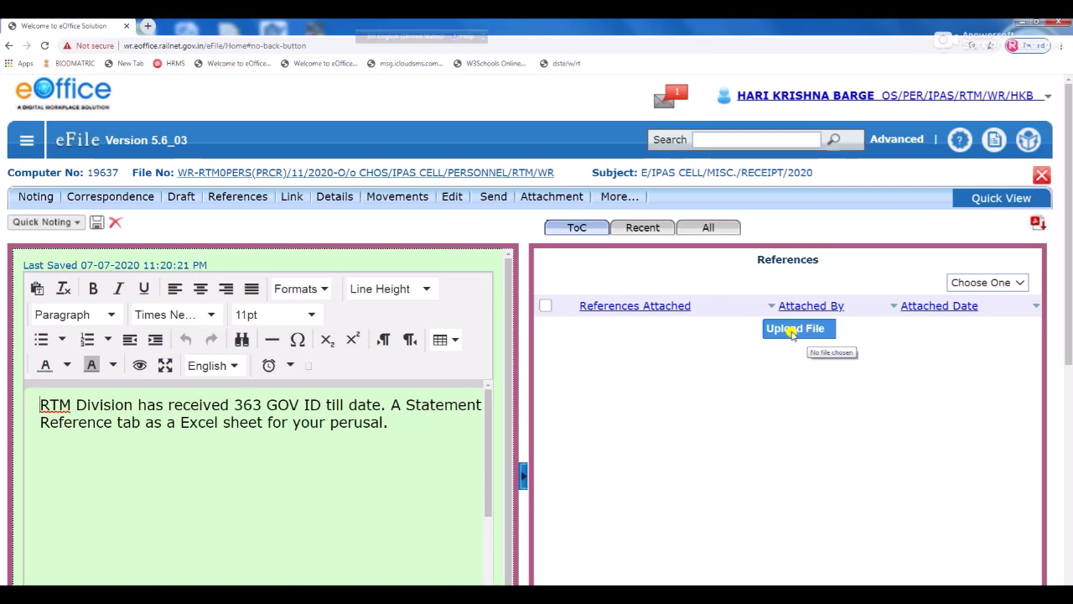
left_click(793, 331)
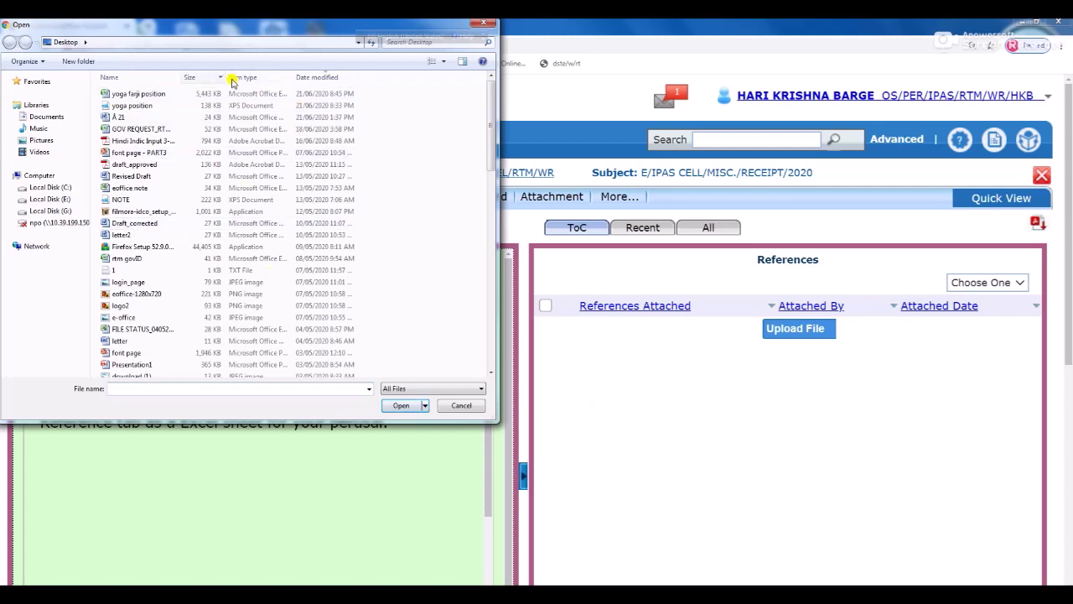
left_click_drag(224, 76, 290, 78)
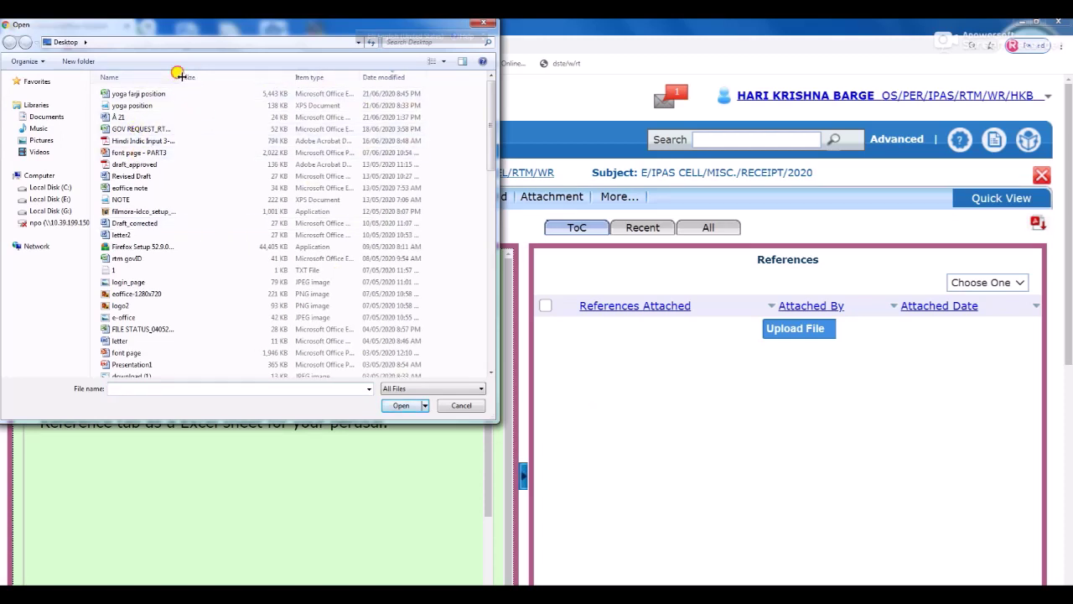
left_click_drag(179, 75, 265, 78)
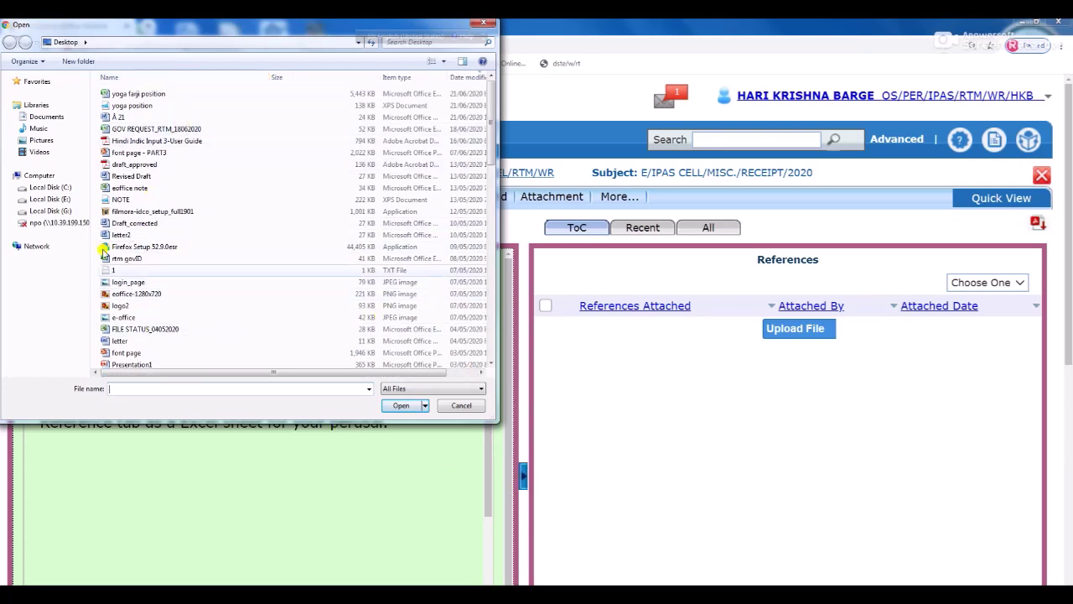
left_click(132, 130)
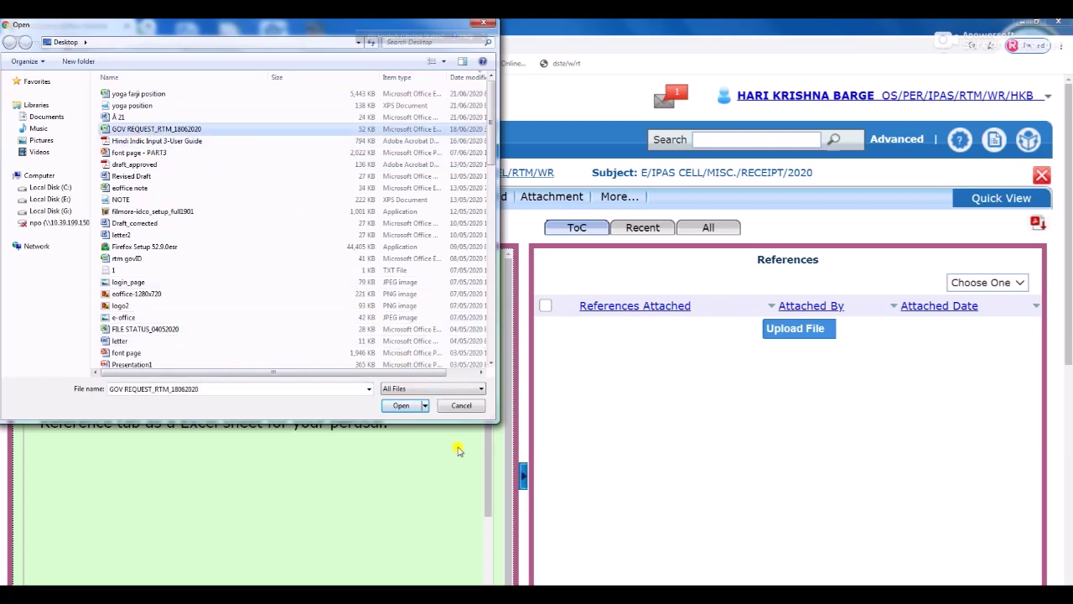
left_click(401, 408)
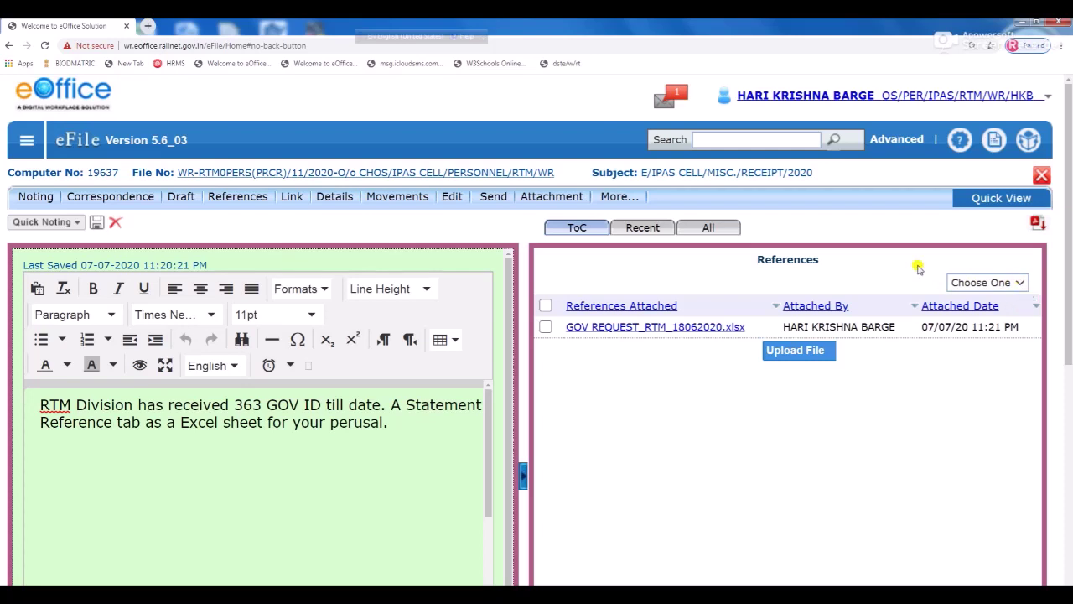
Step: Delete the attached reference GOV REQUEST_RTM_18062020.xlsx from the file's references and confirm the deletion
left_click(1020, 284)
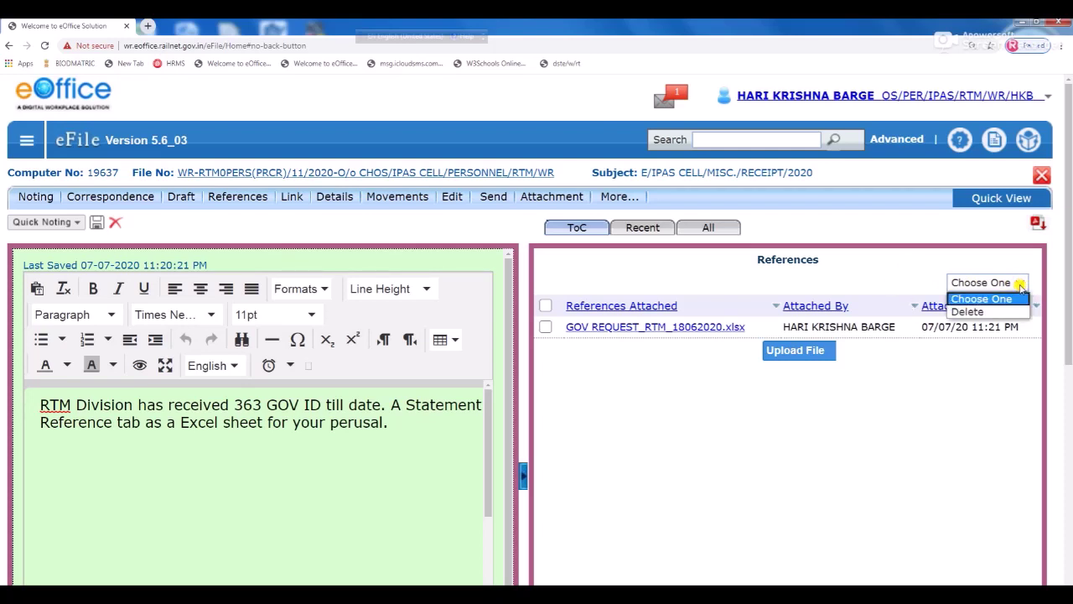
left_click(992, 362)
left_click(546, 327)
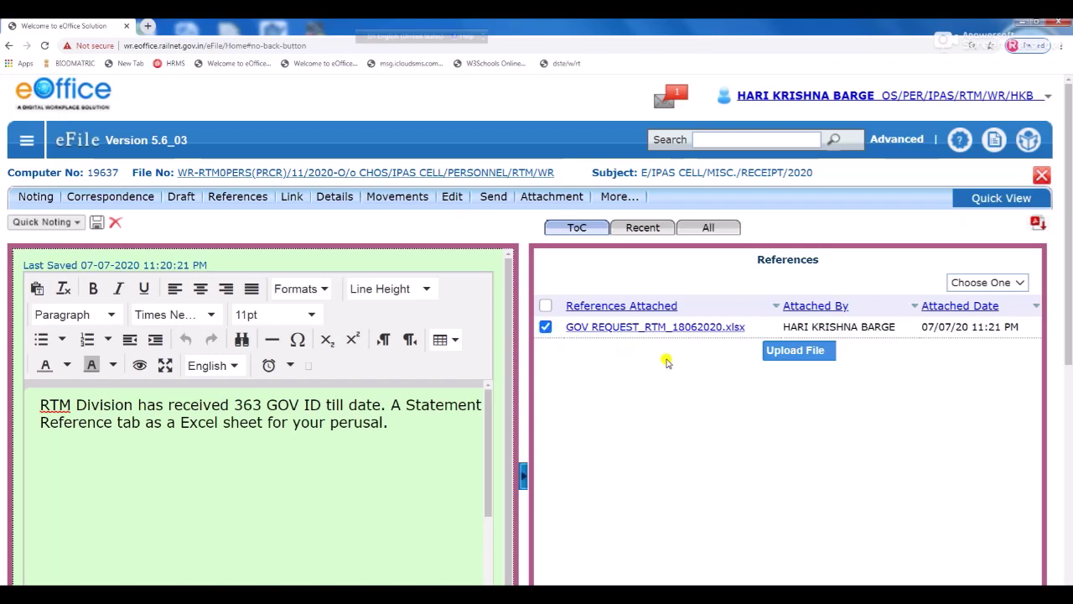
left_click(1015, 284)
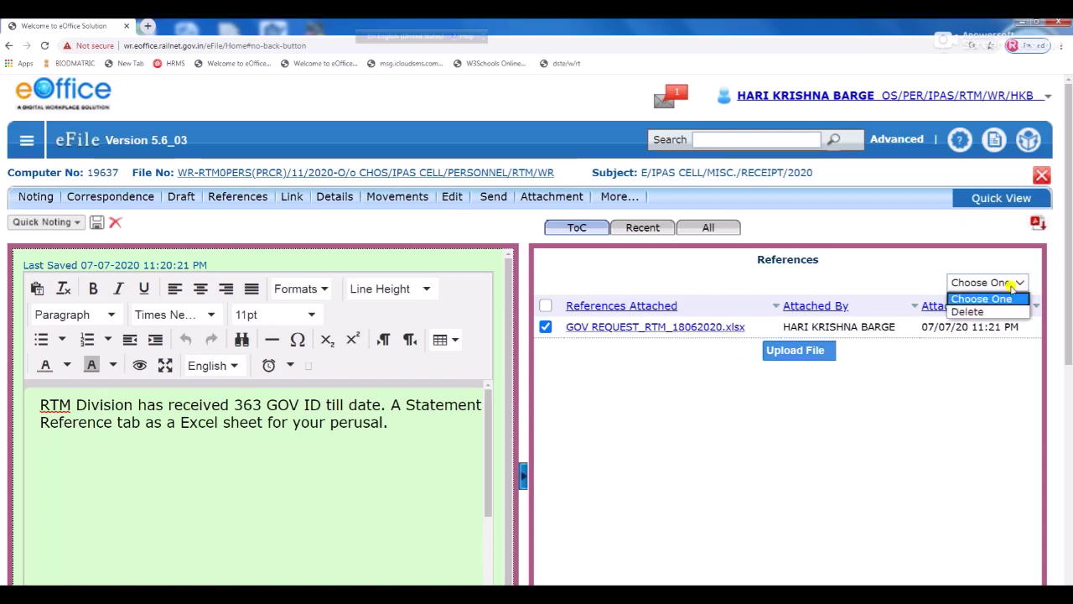
left_click(960, 311)
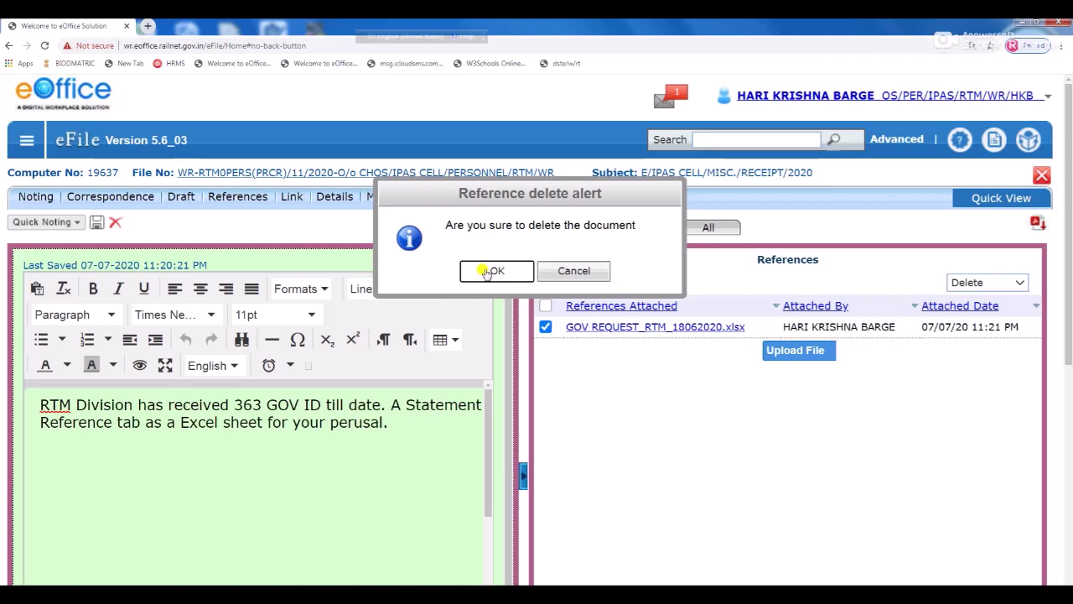
left_click(486, 272)
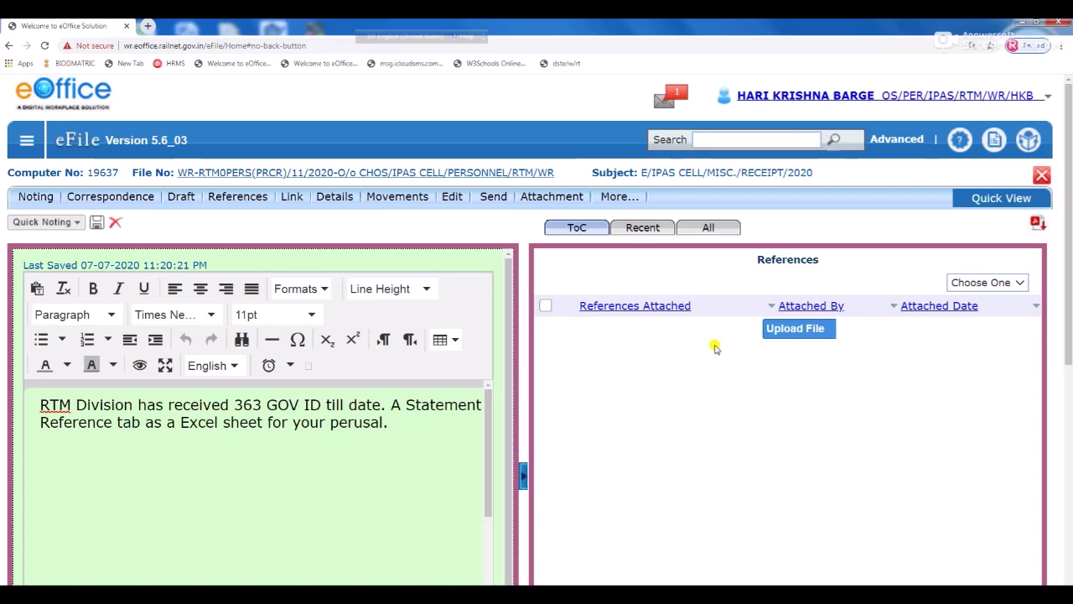
Step: Upload the Excel file GOV REQUEST_RTM_18062020 from the Desktop again as the file's local reference
left_click(795, 328)
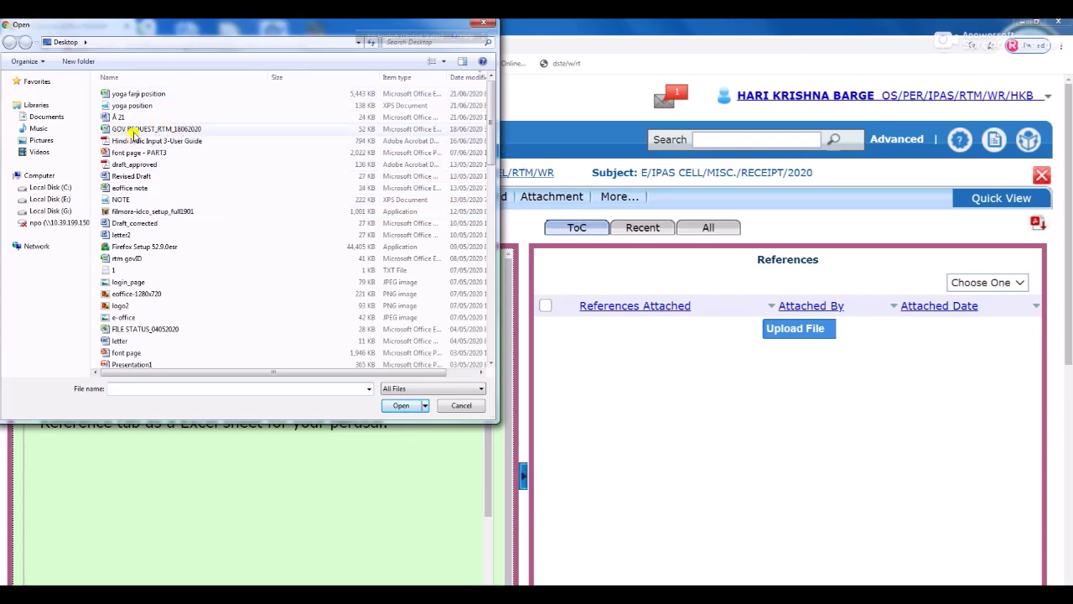
left_click(141, 130)
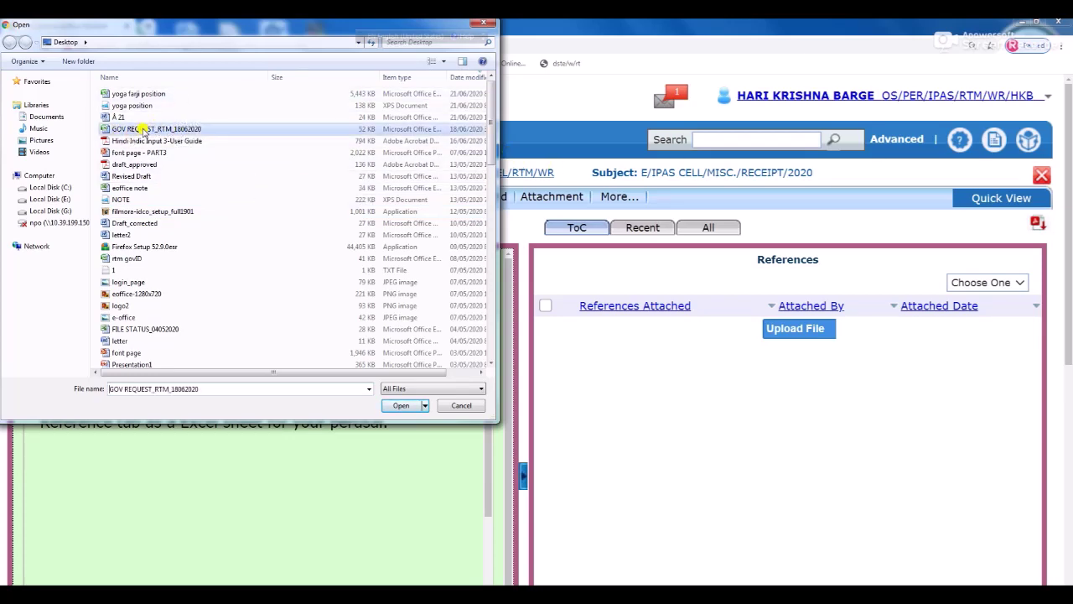
left_click(392, 406)
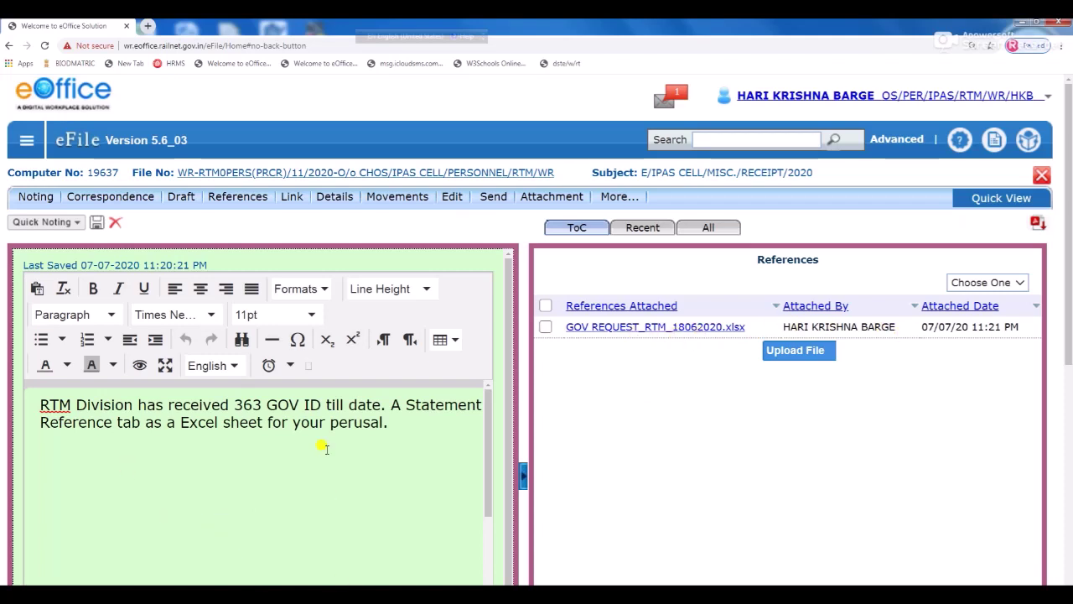
Step: Send the file with the Forward action to the CWLI/PER/IPAS/RTM/WR officer, searching the recipient by partial surname
left_click(494, 198)
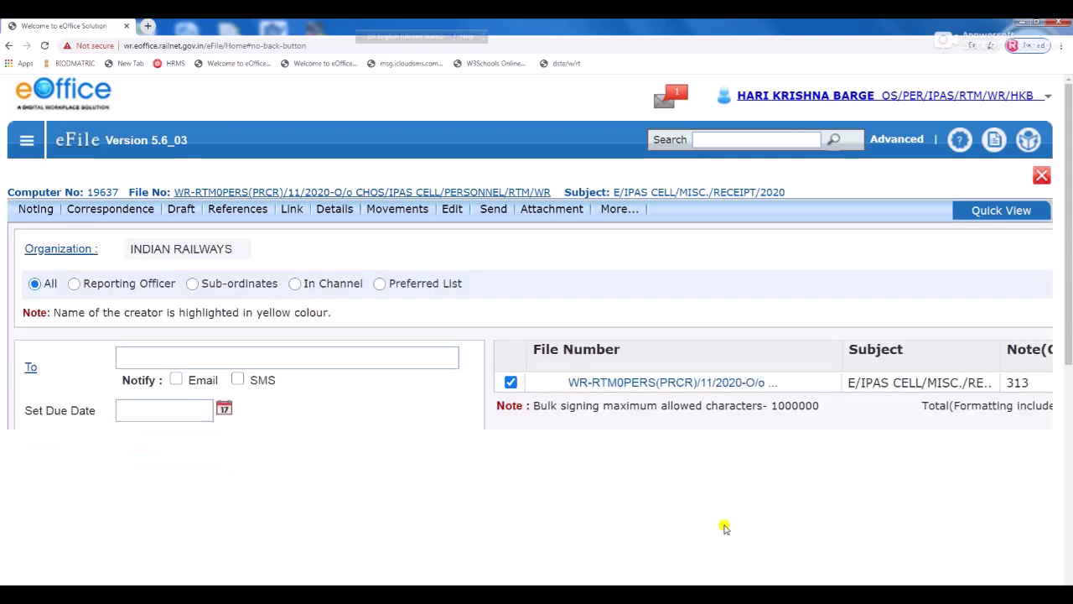
left_click(227, 346)
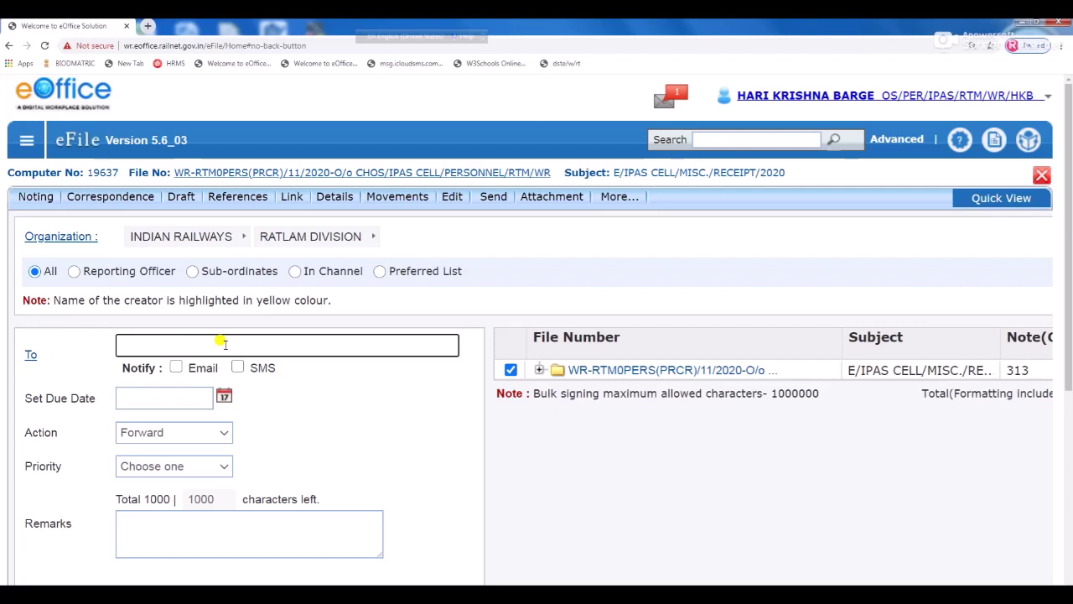
type("shin")
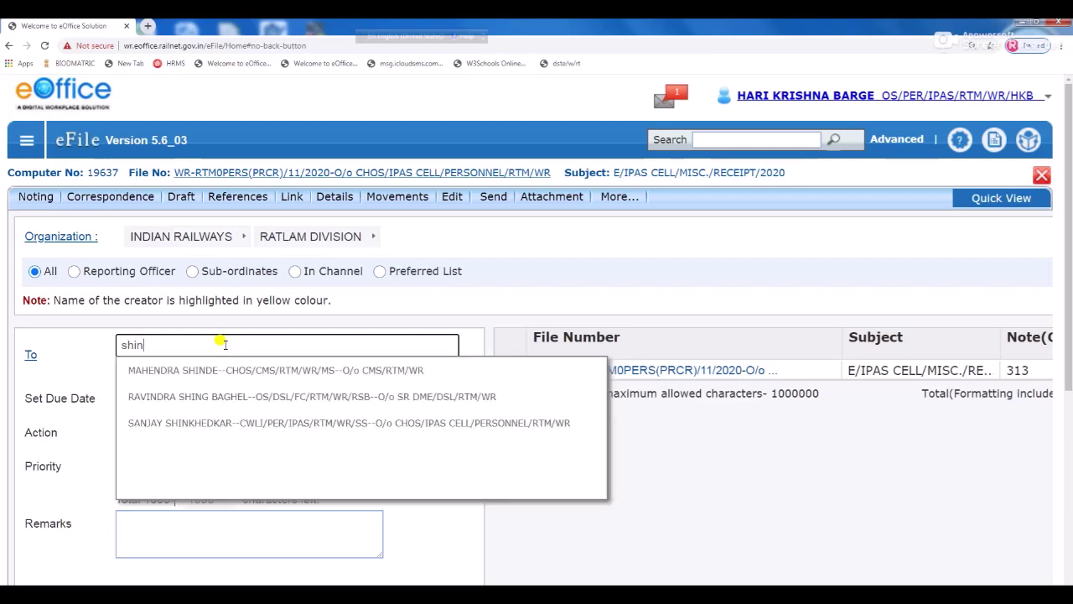
left_click(253, 421)
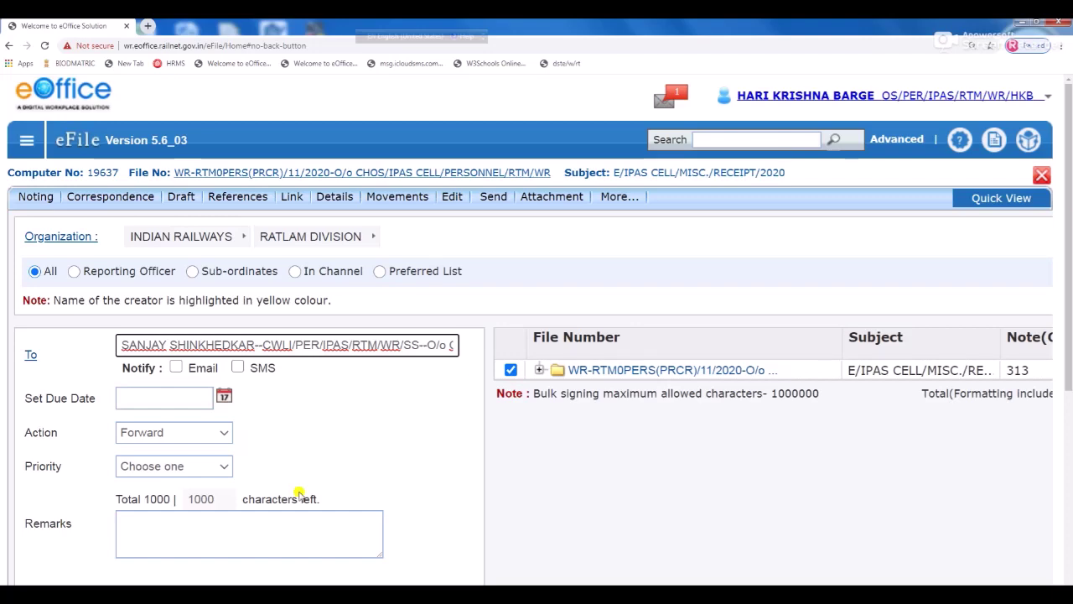
scroll(307, 462, "down", 2)
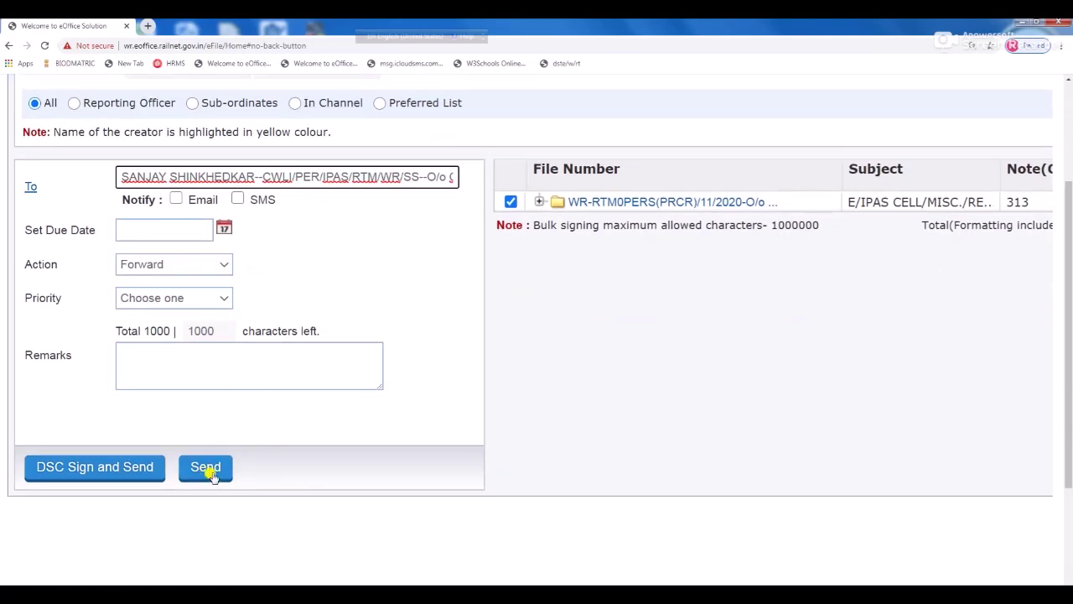
left_click(207, 467)
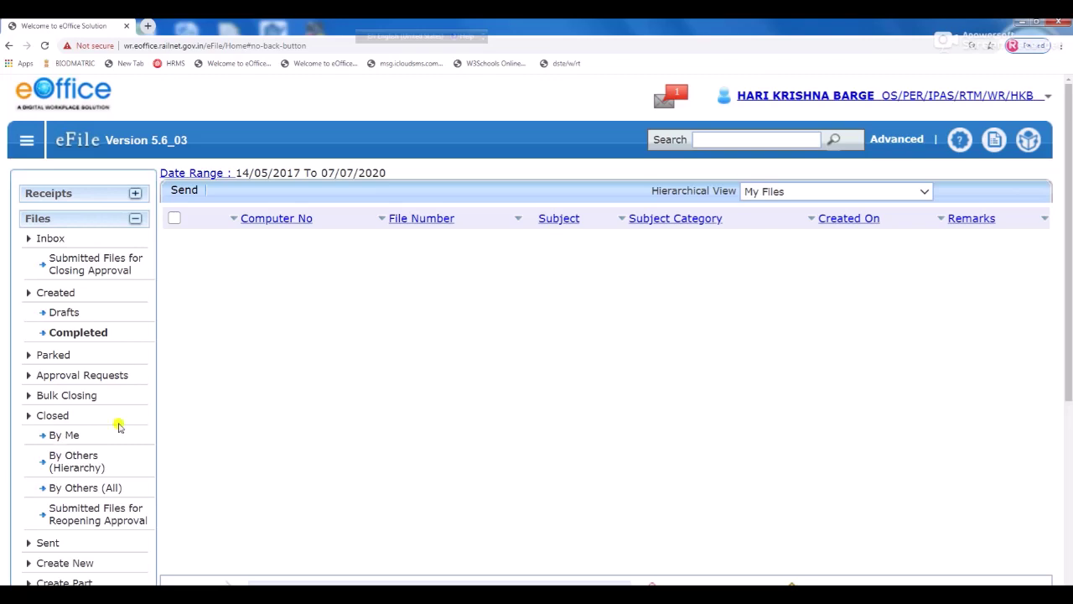
Step: Open the list of sent files and check the entry for E/IPAS CELL/MISC./RECEIPT/2020, including who currently holds it
scroll(137, 422, "down", 1)
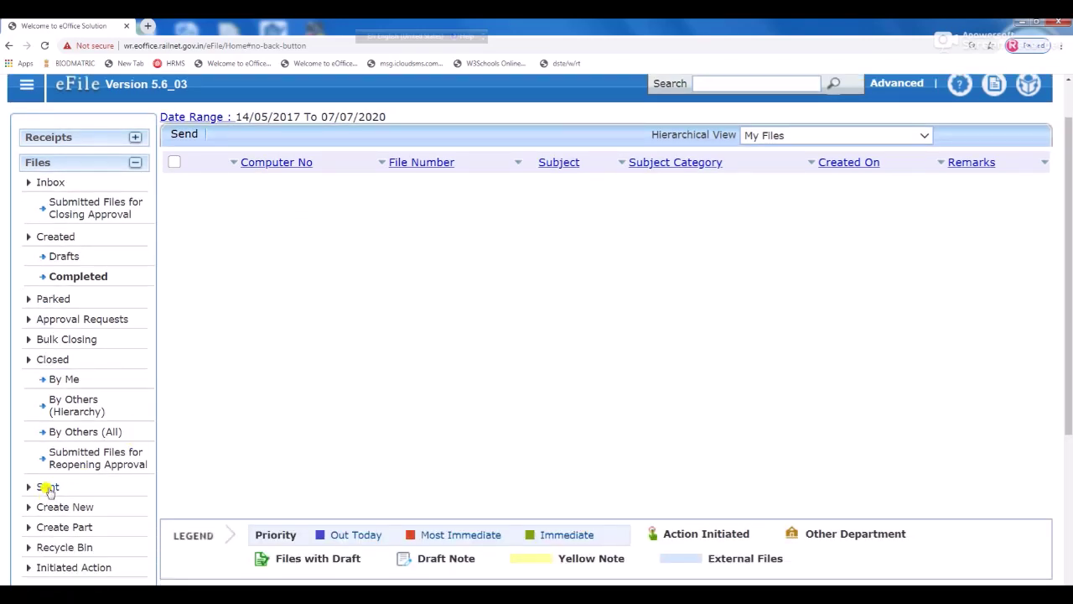
left_click(48, 487)
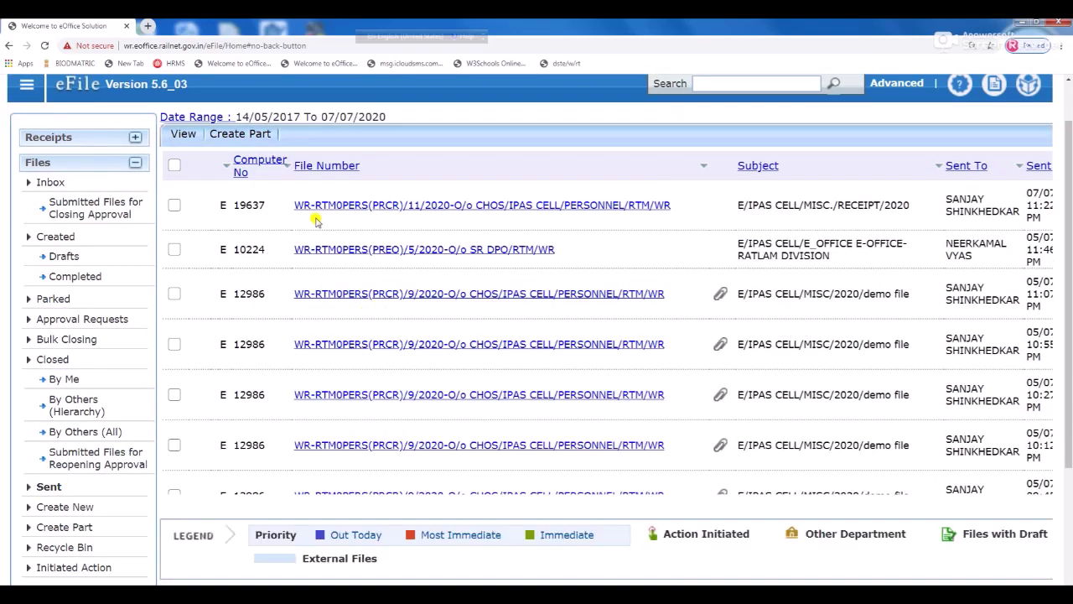
key("ctrl+minus")
key("ctrl+minus")
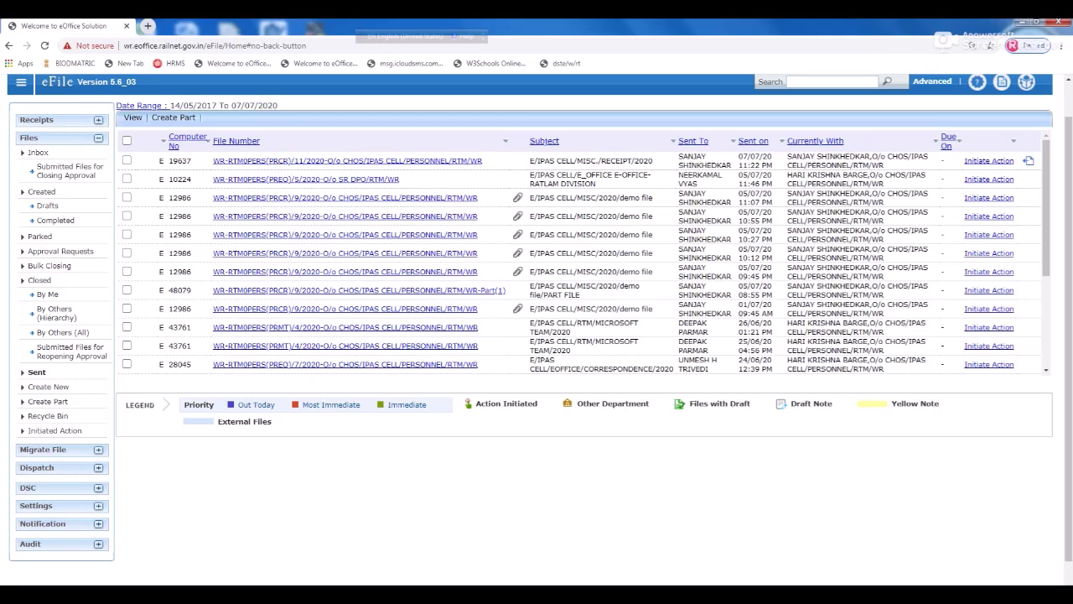
Step: Switch to the recipient's eOffice session in Firefox, enter the File Management System and open the received file E/IPAS CELL/MISC./RECEIPT/2020
mouse_move(220, 596)
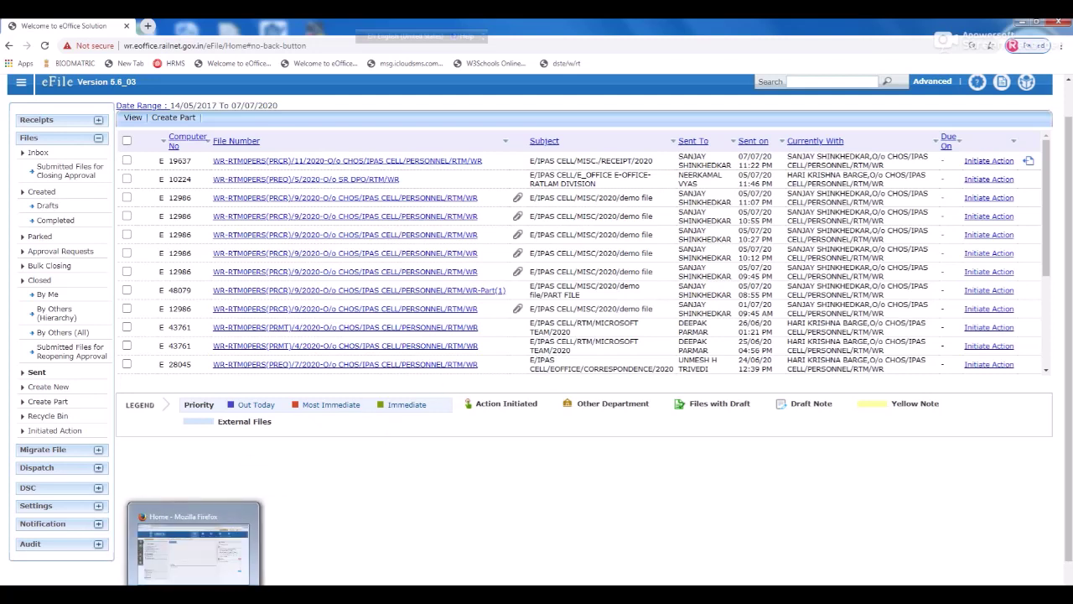
mouse_move(185, 596)
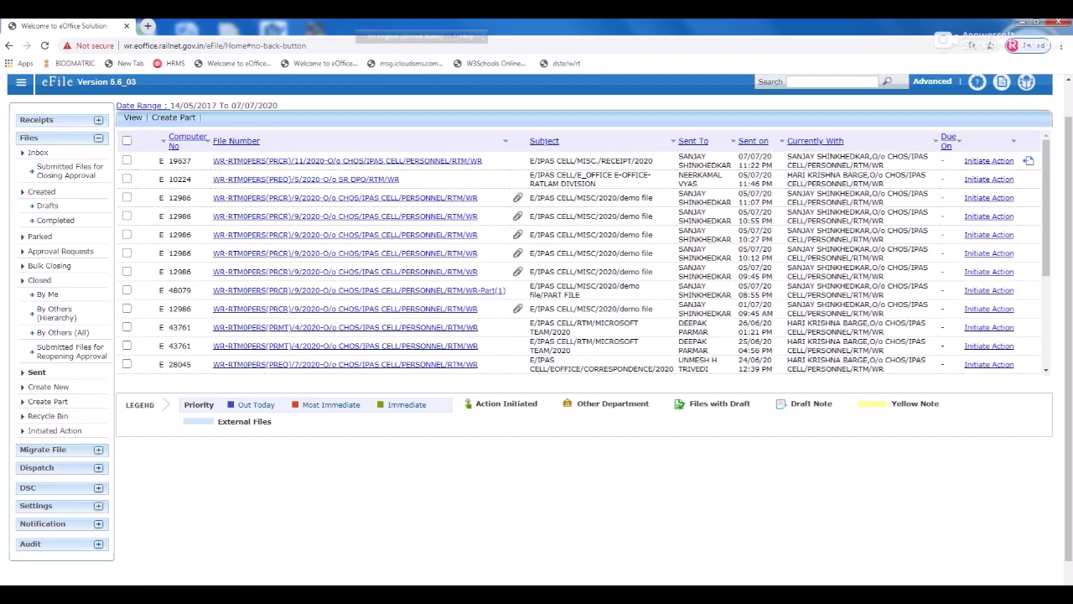
key("alt+Tab")
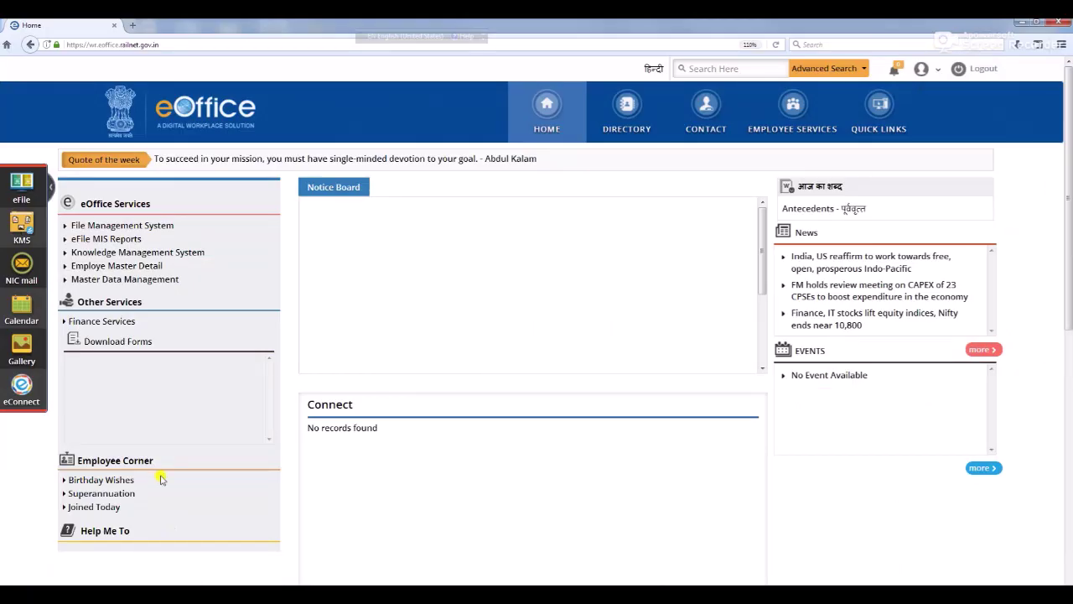
left_click(92, 227)
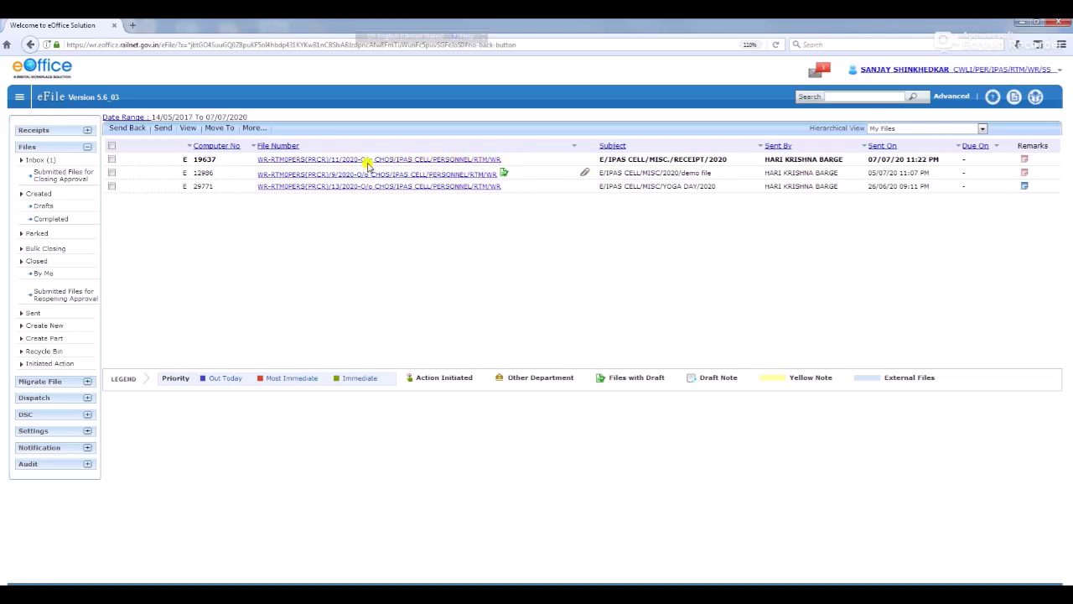
left_click(339, 162)
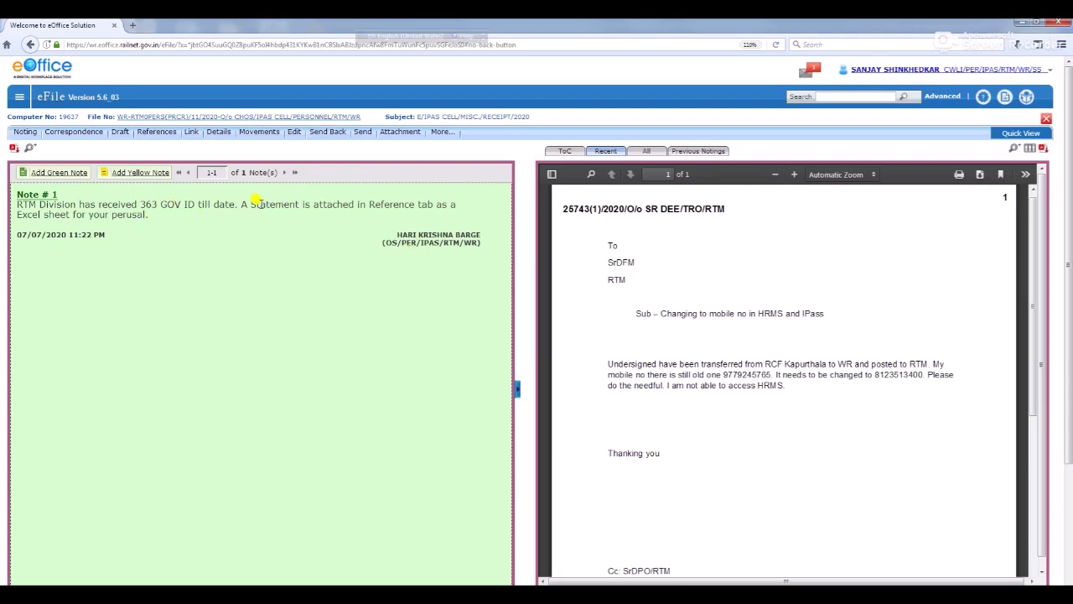
Step: Show the received file's local references and open GOV REQUEST_RTM_18062020.xlsx with Microsoft Office Excel
left_click(154, 139)
key("ctrl+plus")
key("ctrl+plus")
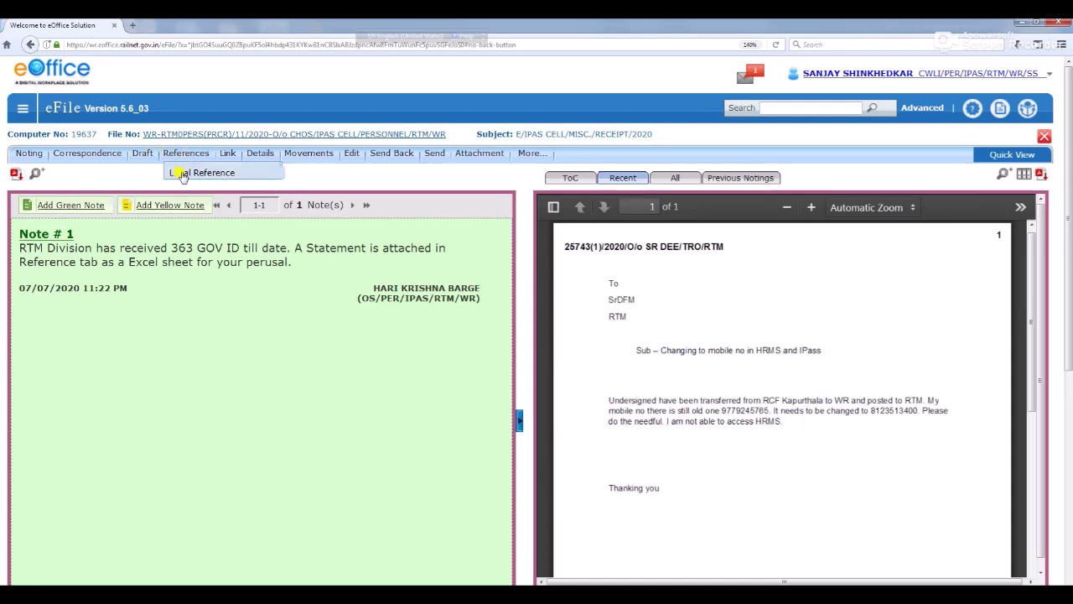
left_click(182, 174)
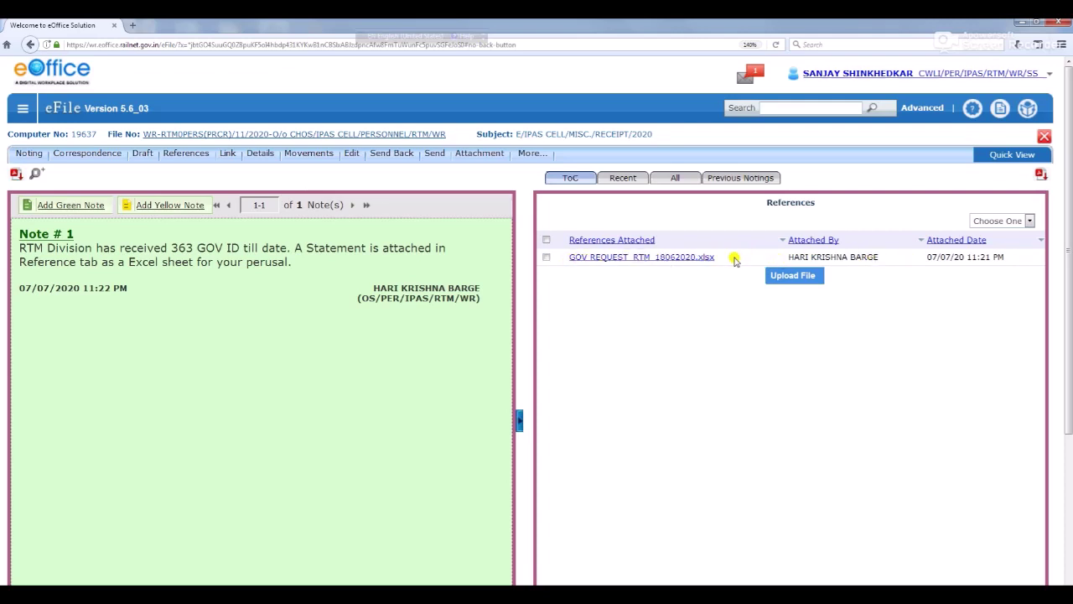
left_click(621, 258)
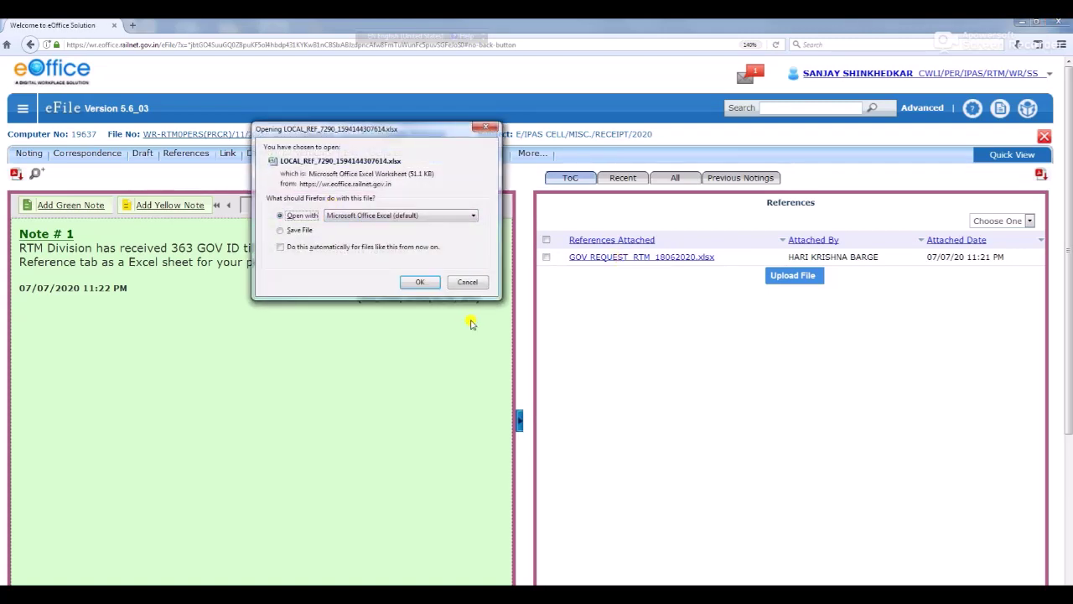
left_click(420, 282)
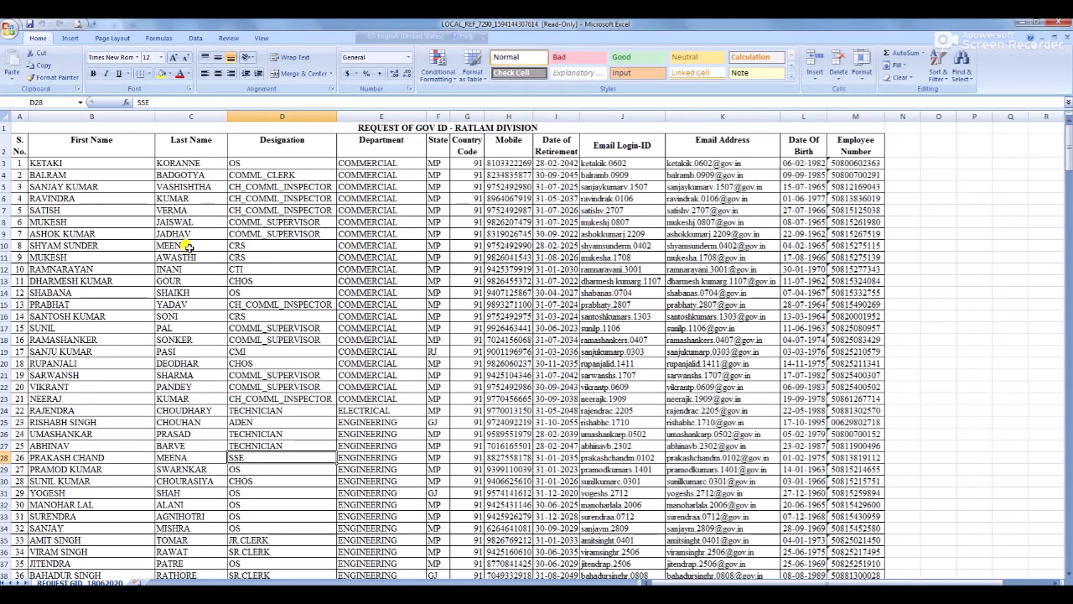
Step: Look through the rows of the GOV ID request statement in the workbook, and close Excel
scroll(517, 256, "down", 3)
scroll(503, 256, "up", 2)
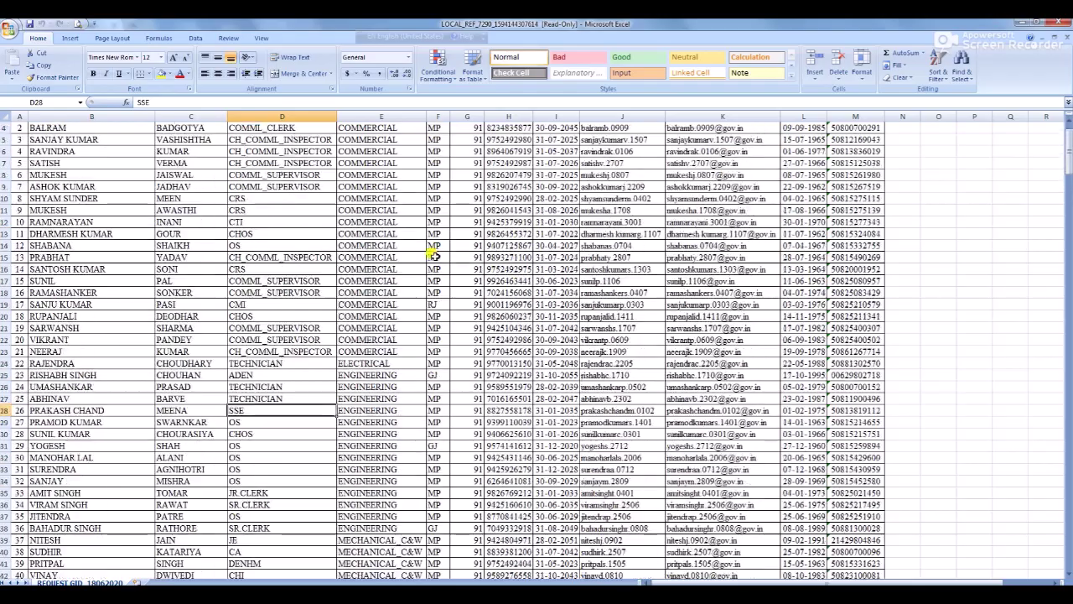
scroll(343, 245, "down", 5)
scroll(340, 245, "down", 16)
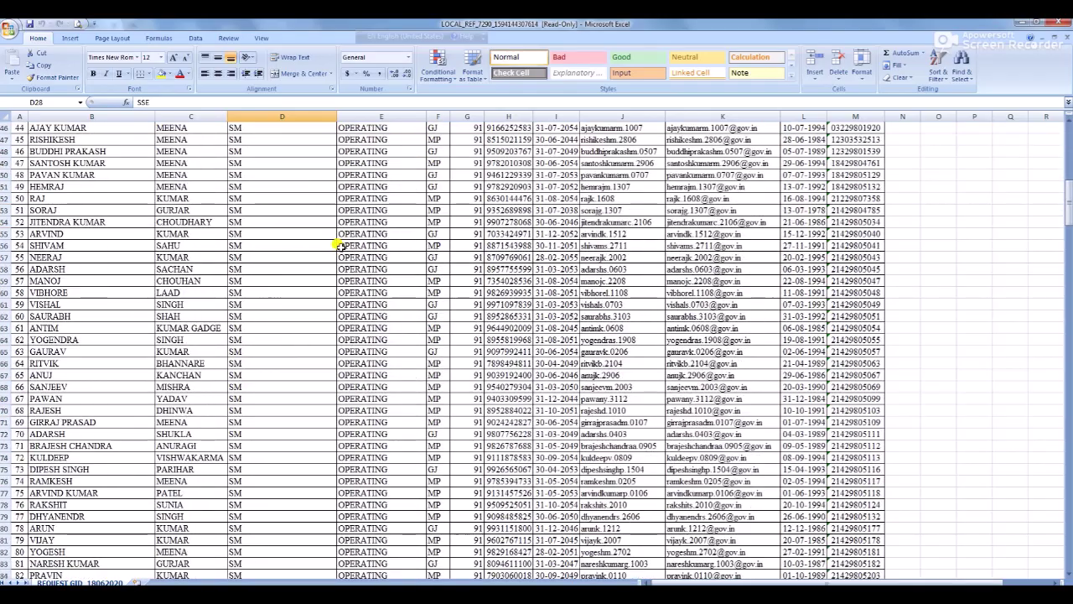
scroll(351, 246, "up", 7)
scroll(351, 246, "up", 15)
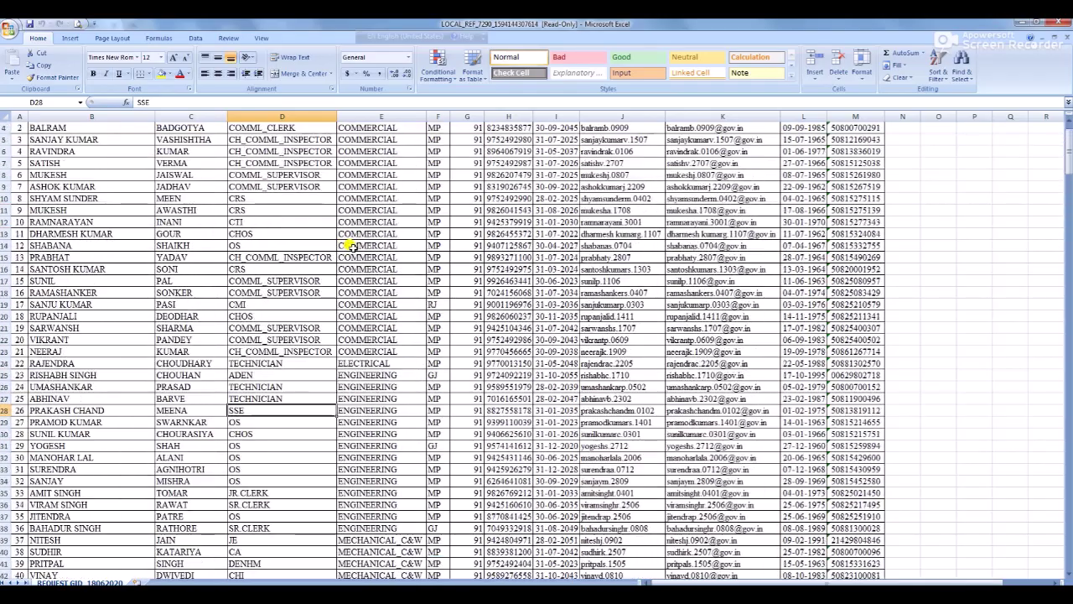
scroll(352, 245, "up", 1)
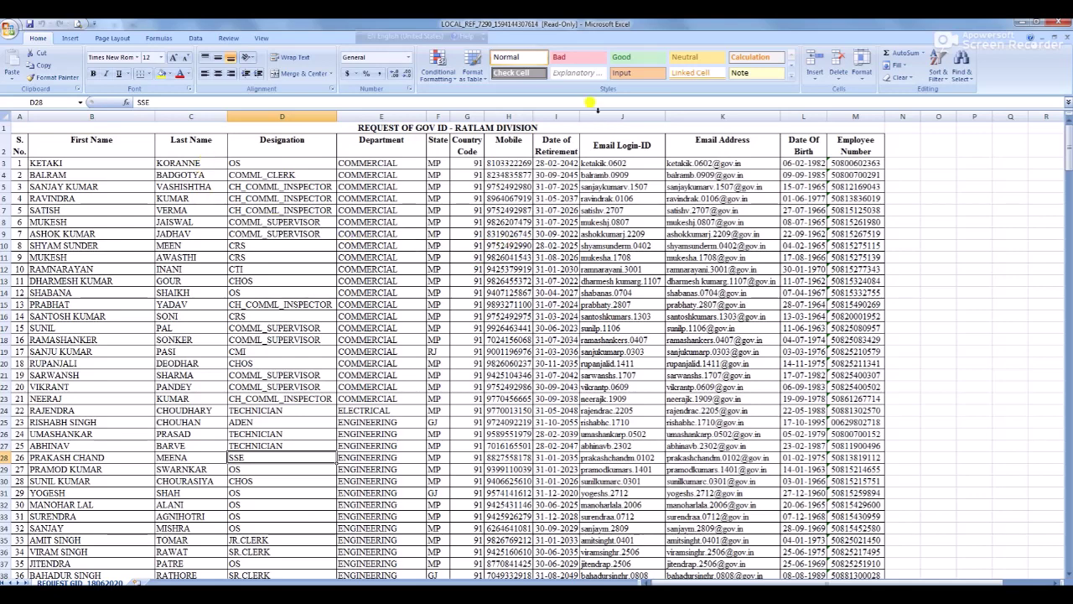
left_click(1063, 25)
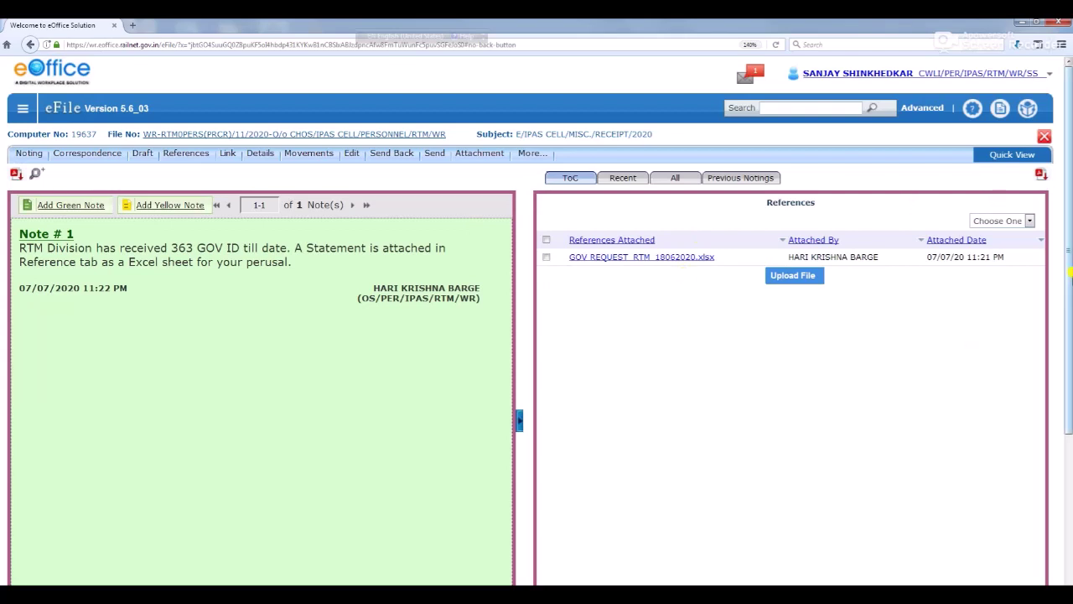
Step: Try to delete the local reference GOV REQUEST_RTM_18062020.xlsx from the received file and dismiss the alert
left_click(990, 241)
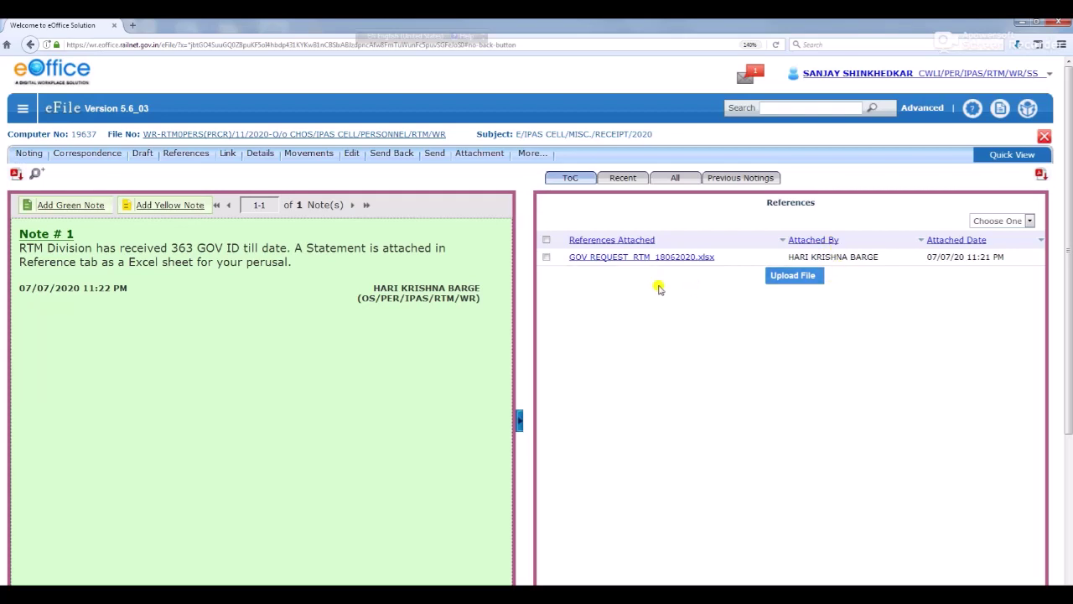
left_click(546, 257)
left_click(1023, 221)
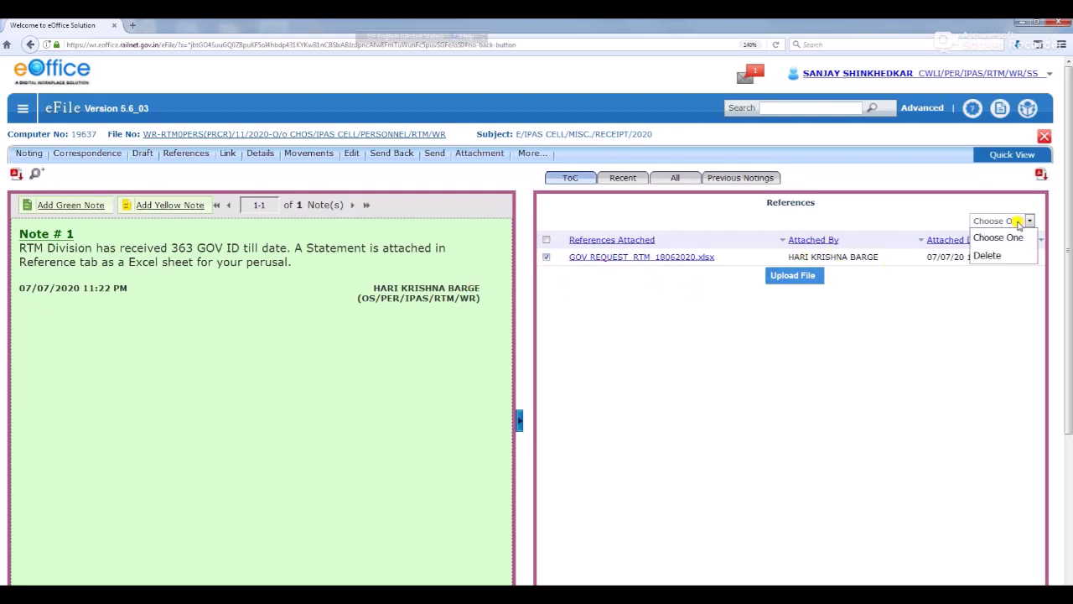
left_click(989, 256)
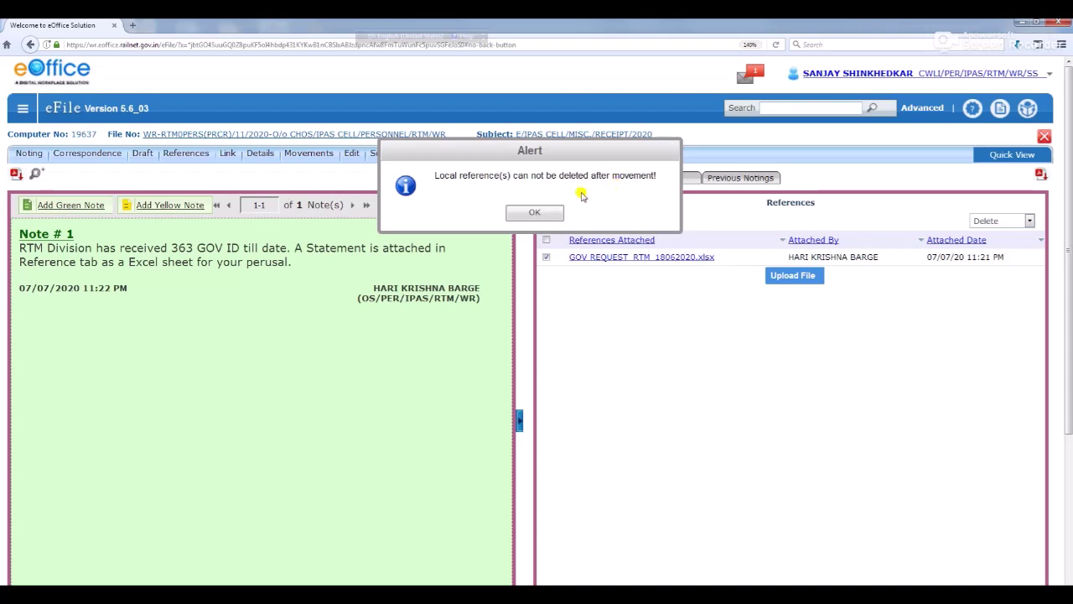
left_click(535, 212)
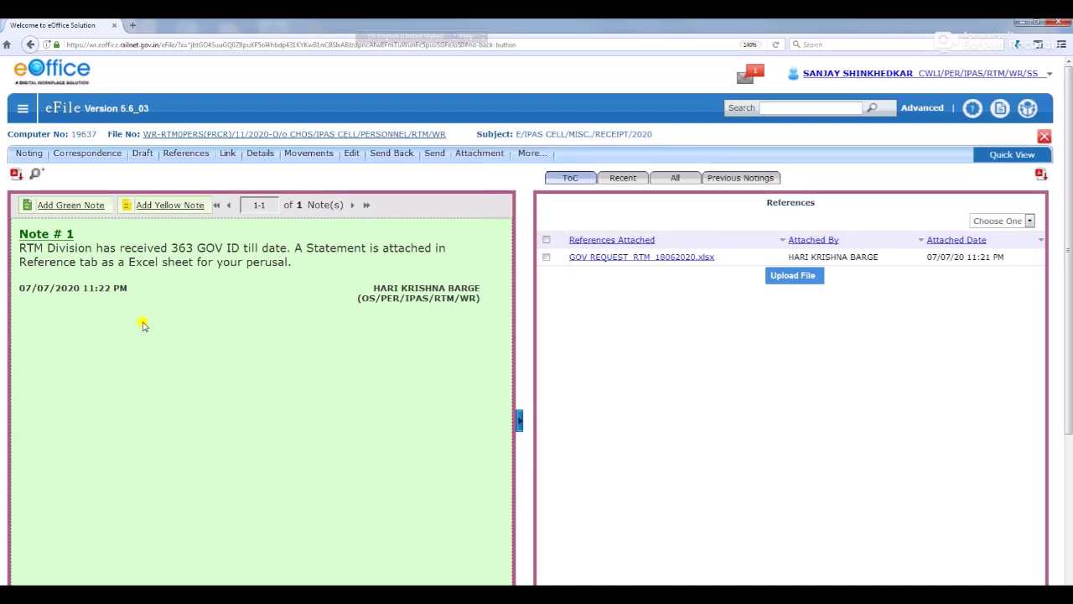
Step: Add a green note reading "Ok. I have seen statement of gov id, issued till date. Kindly send remaining request of GOV id to NIC."
left_click(73, 210)
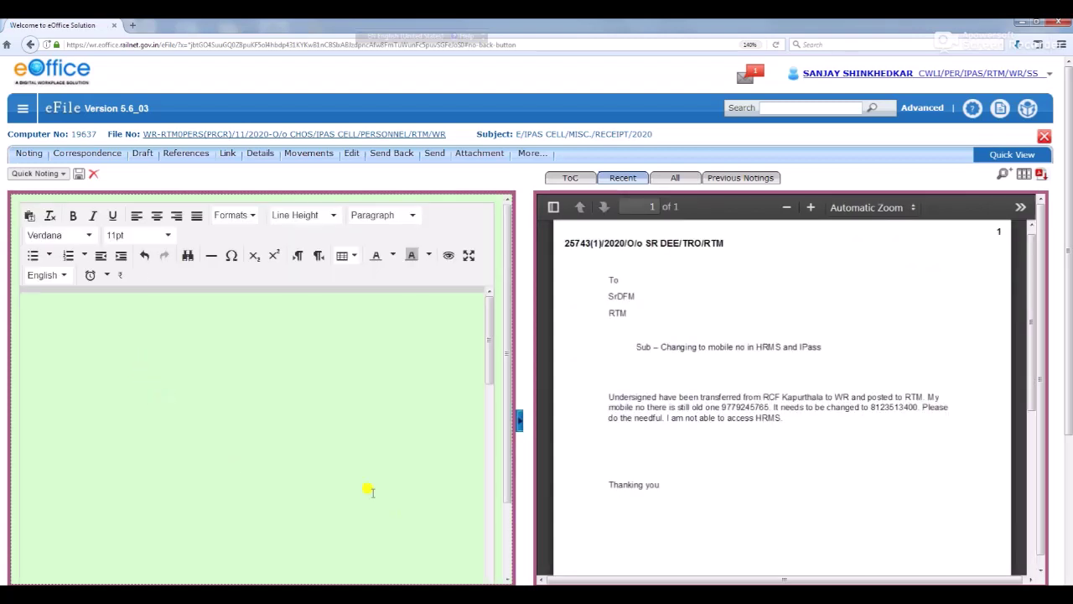
type("Ok. I hav")
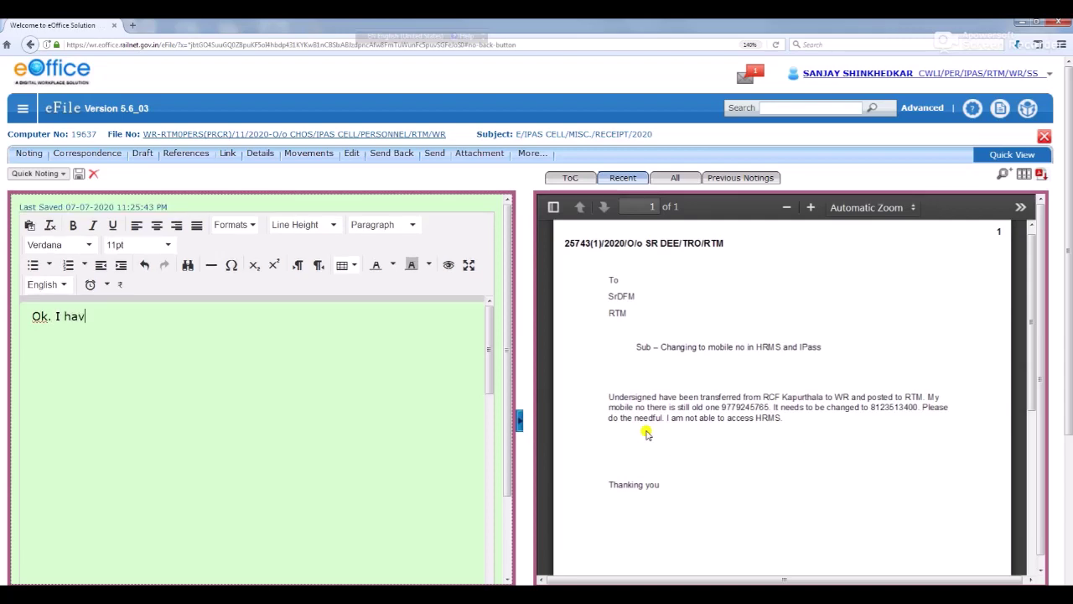
type("e seen statement of")
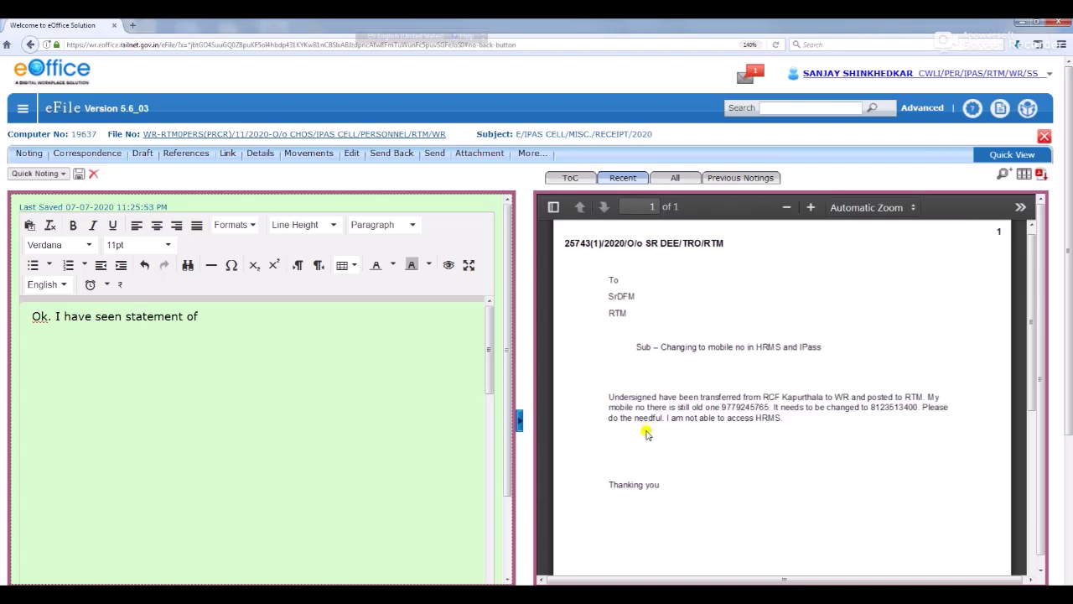
type(" gov id, issued till ")
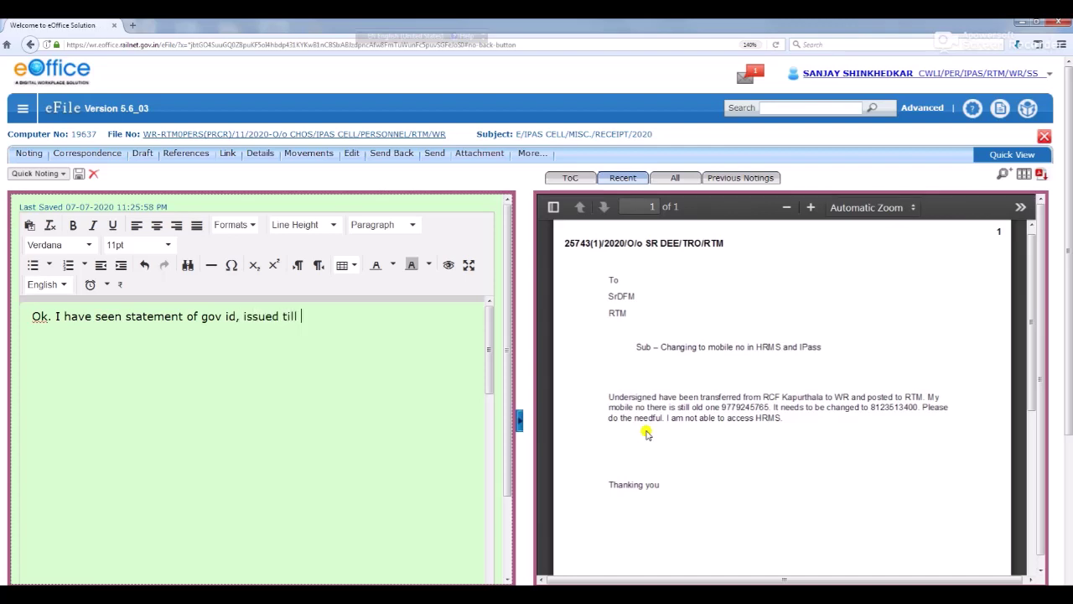
type("date.")
key("Return")
type("Kindly send rema")
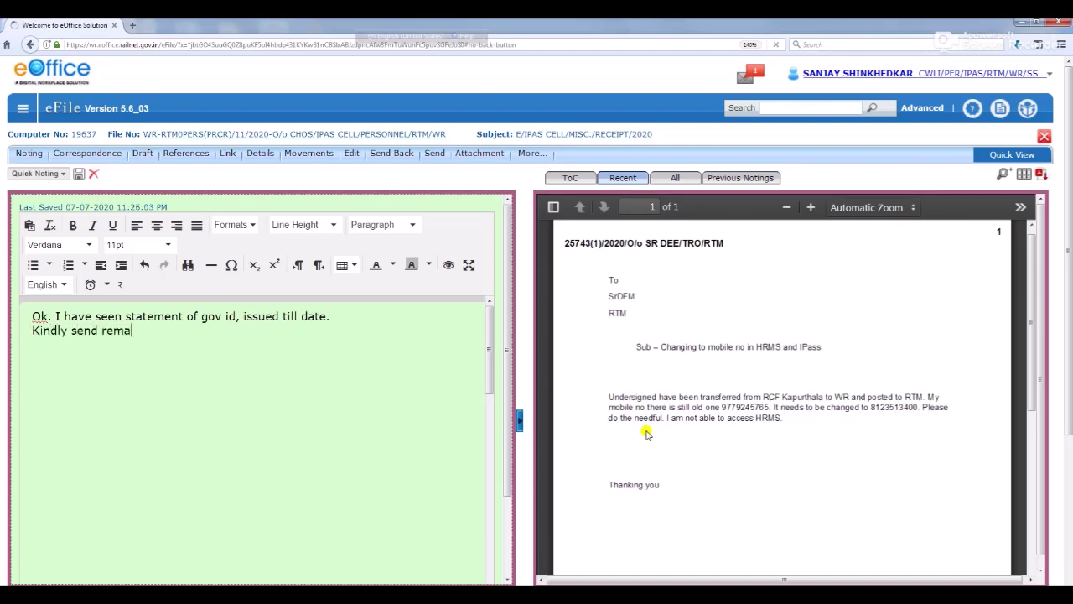
type("ining")
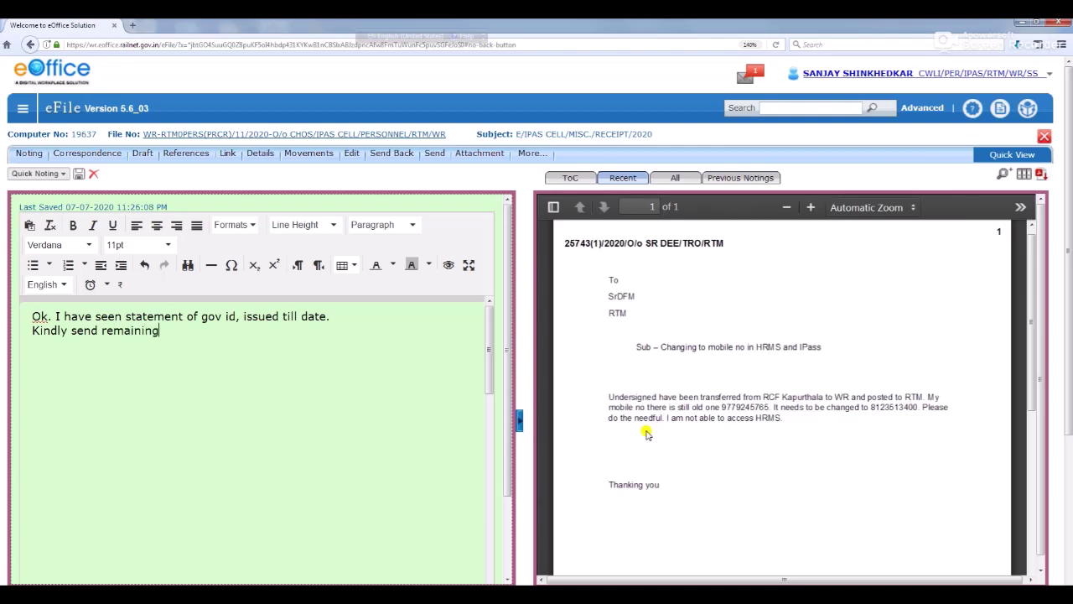
type(" request of GOV")
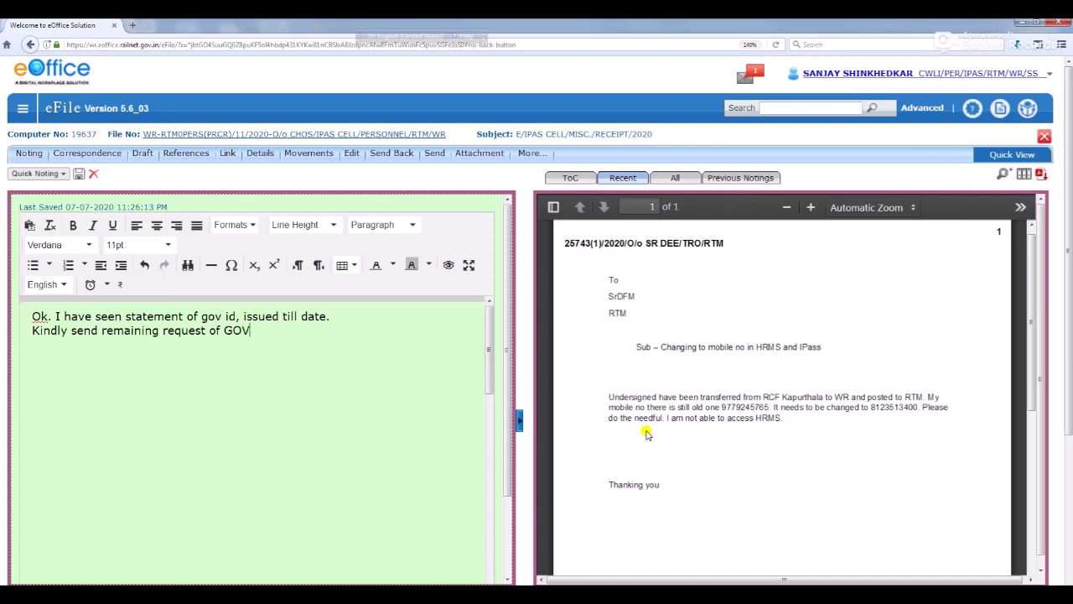
type(" id to NIC.")
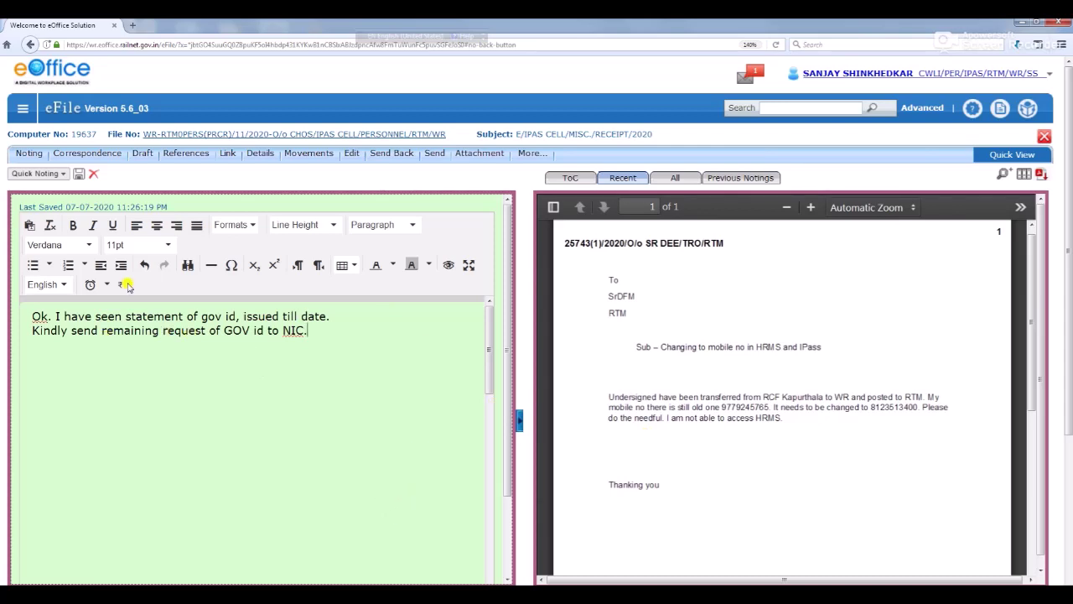
Step: Send the file back to its sender with the Send Back recipient option, action Forward and SMS notification
left_click(434, 156)
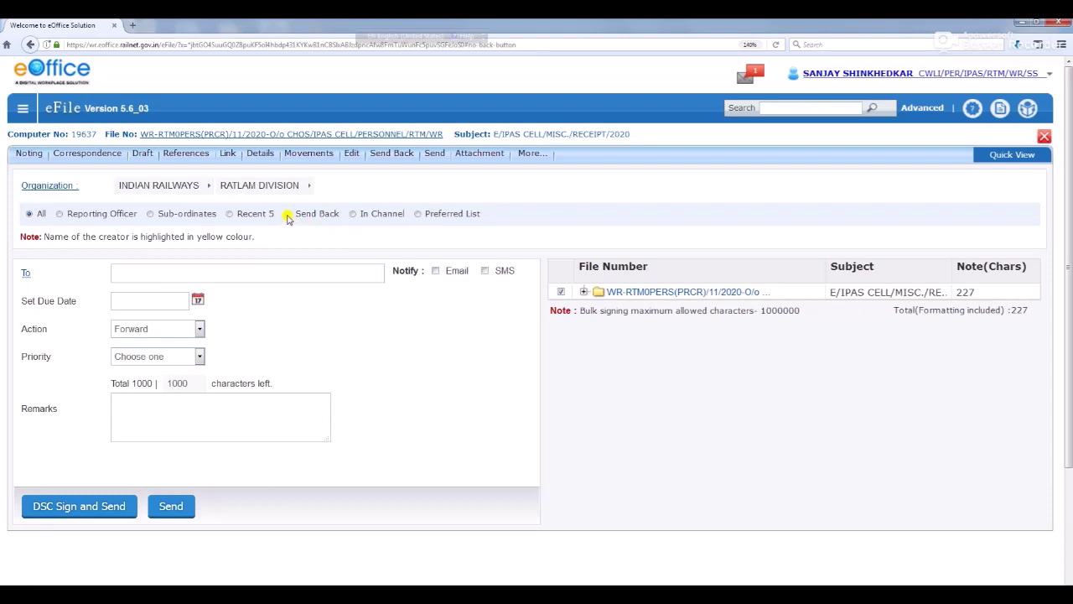
left_click(286, 215)
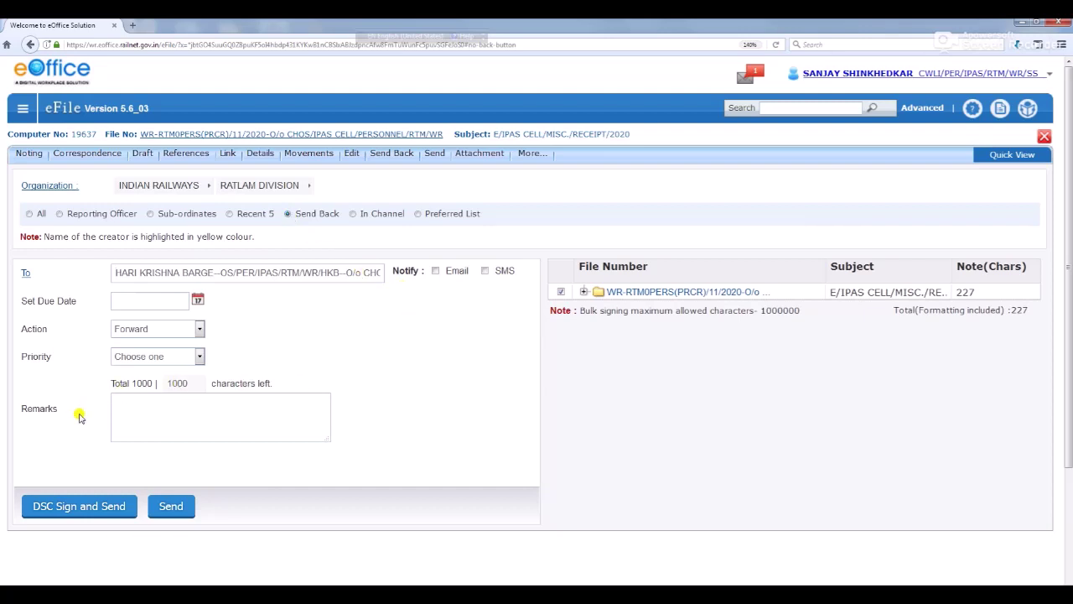
left_click(487, 272)
left_click(167, 507)
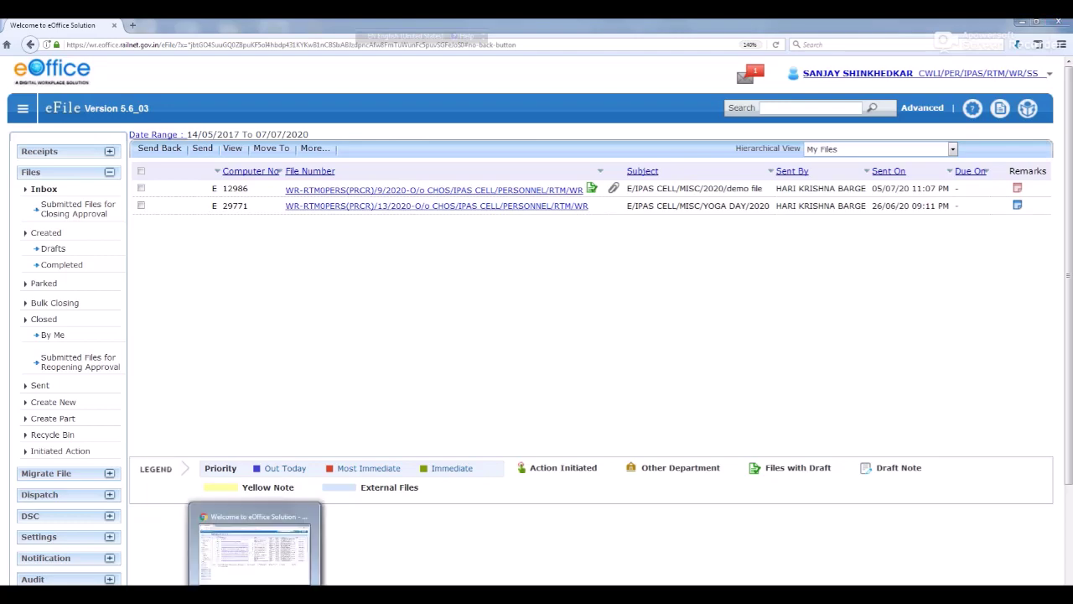
Step: Switch to the original sender's eOffice session in Chrome, show the file inbox and open the returned file E/IPAS CELL/MISC./RECEIPT/2020
left_click(254, 594)
left_click(39, 153)
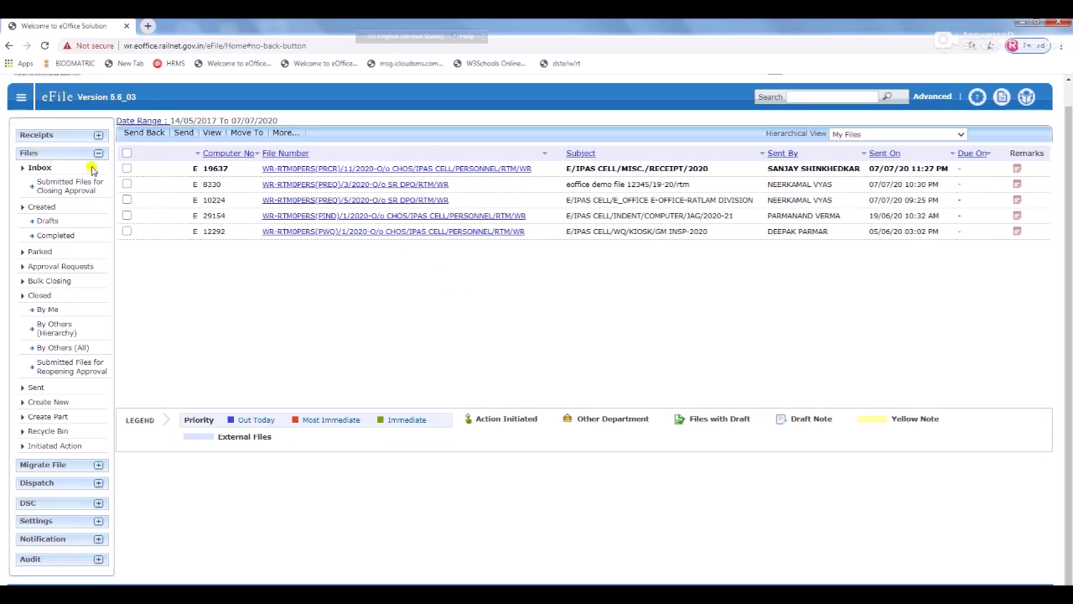
left_click(467, 155)
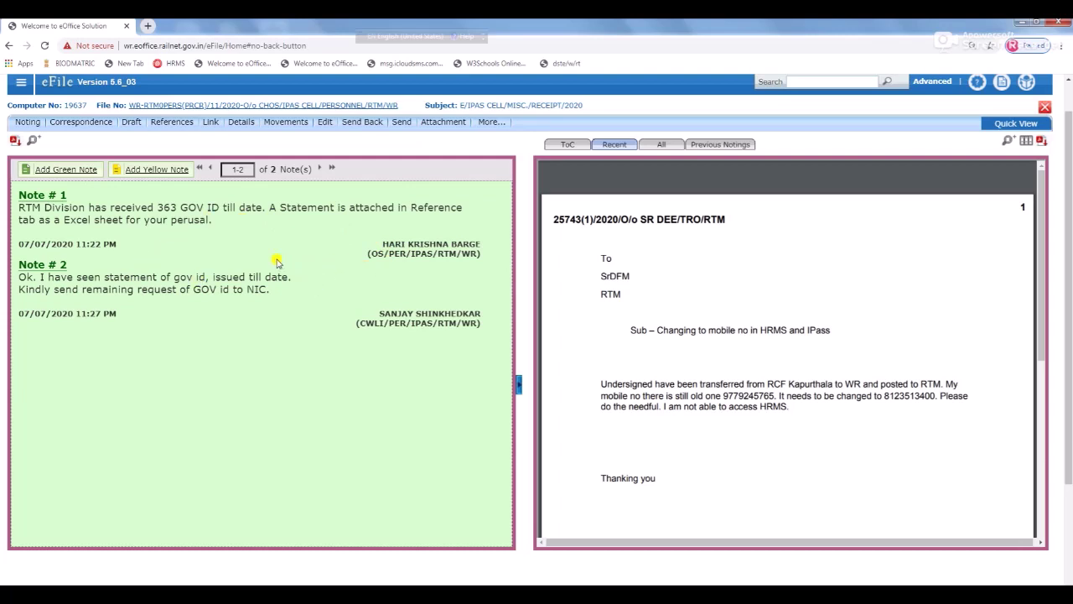
Step: Show the returned file's local references, try to delete GOV REQUEST_RTM_18062020.xlsx from the sender's account, and dismiss the alert
mouse_move(173, 128)
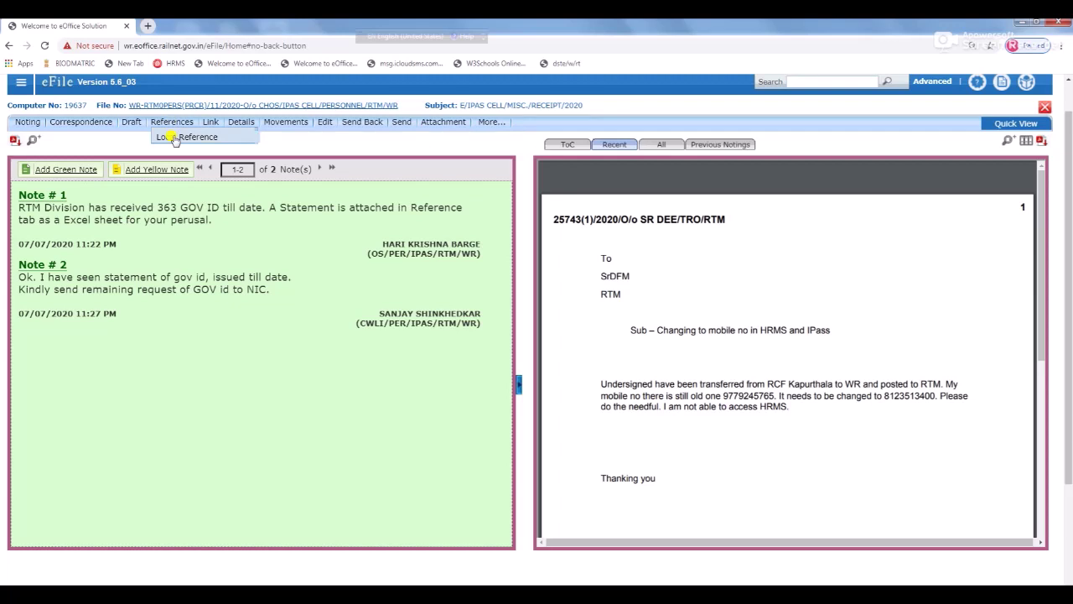
left_click(174, 138)
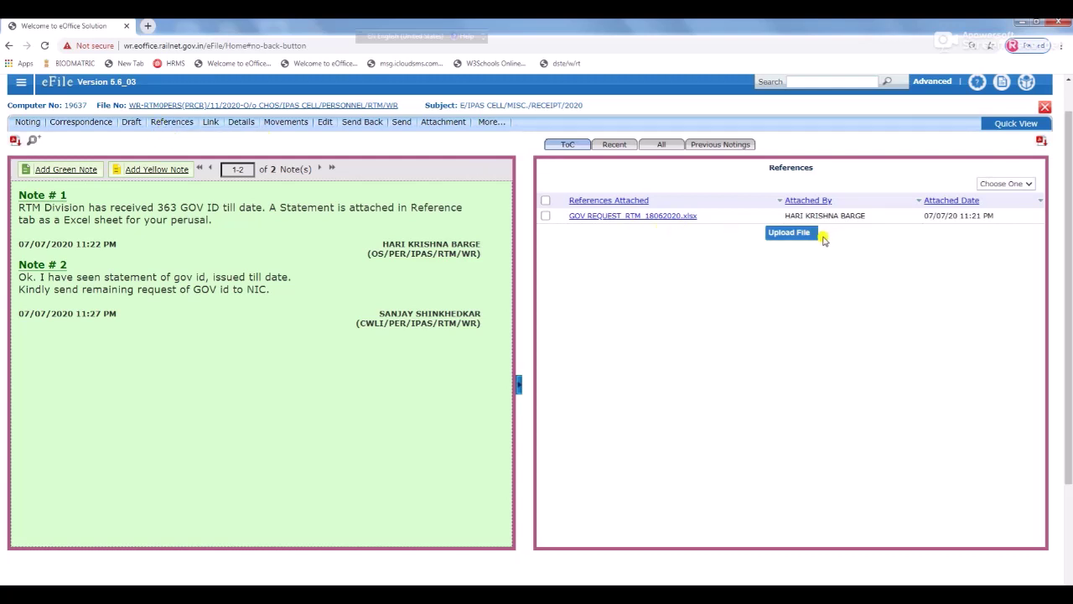
left_click(545, 216)
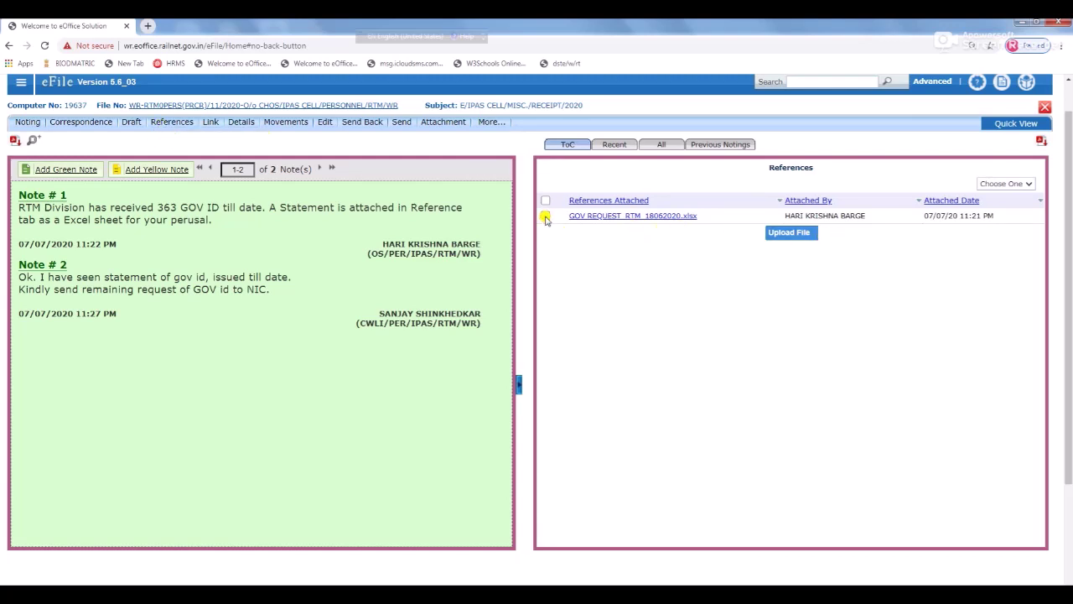
left_click(1015, 184)
left_click(998, 206)
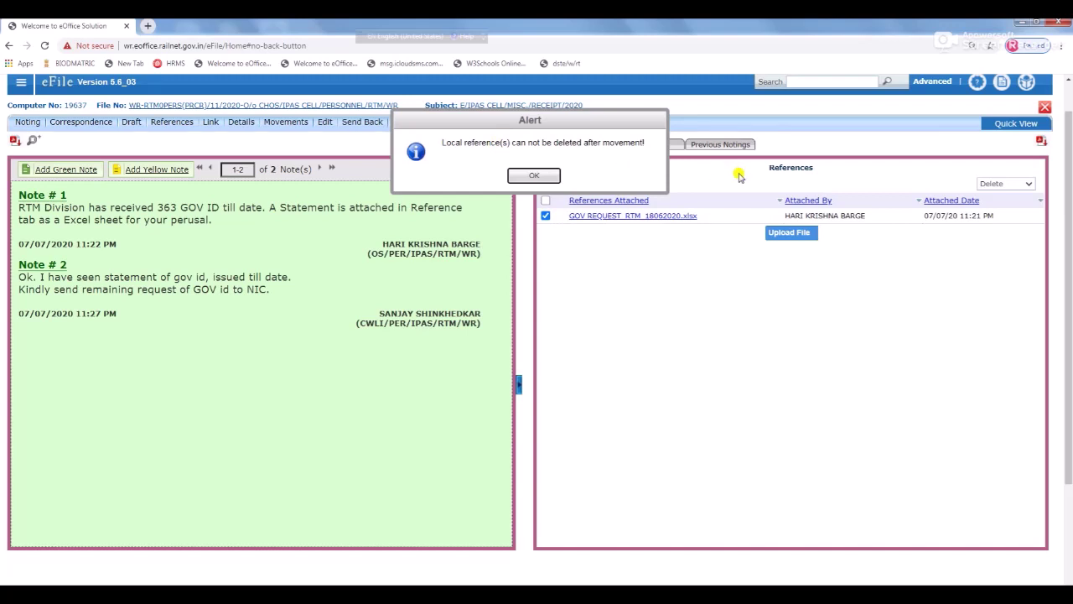
left_click(534, 175)
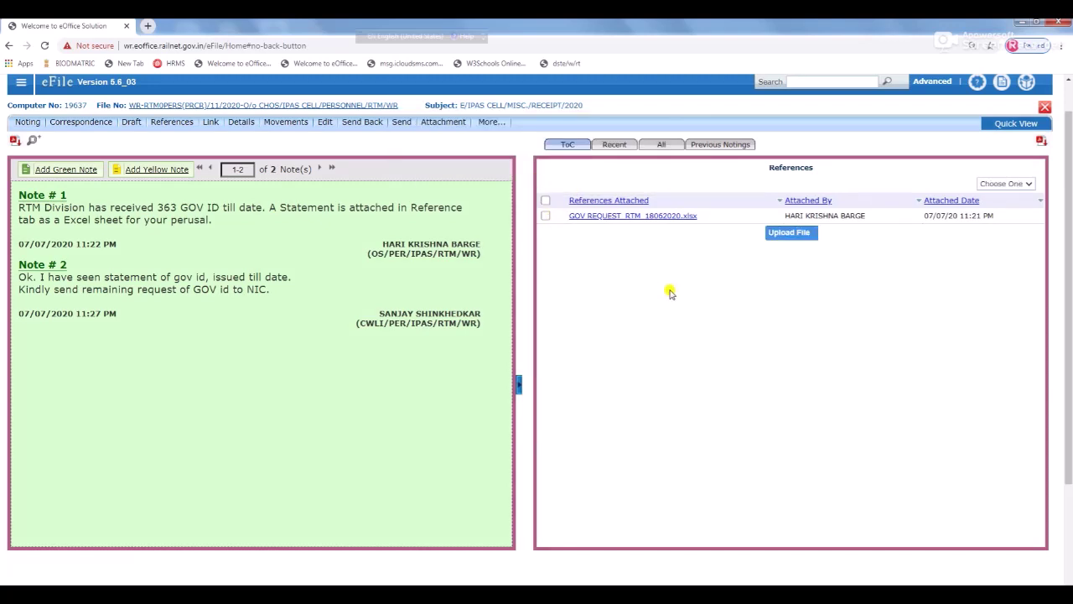
Step: Show the linking options available for the returned file
left_click(210, 123)
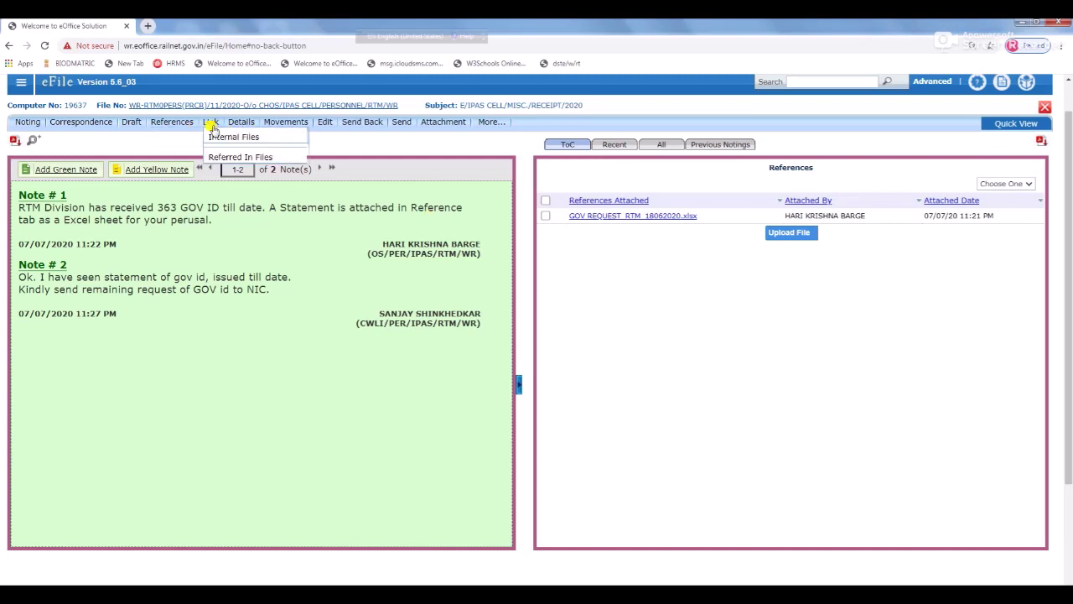